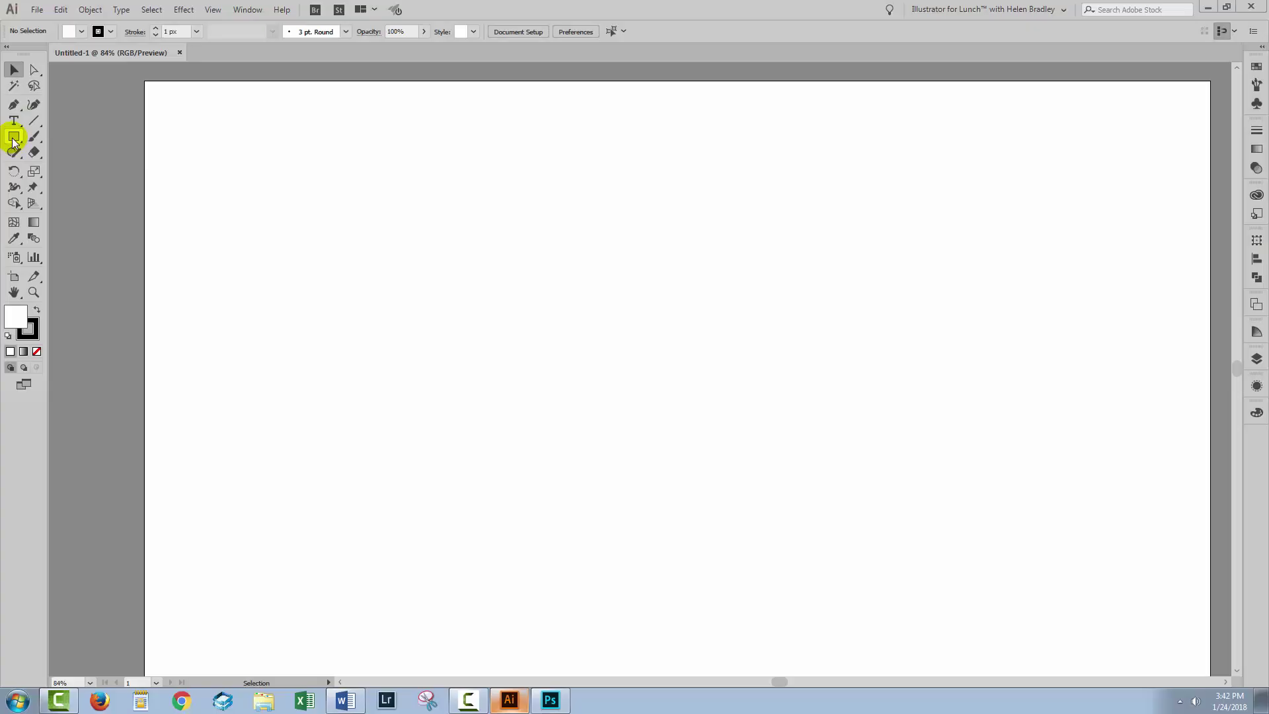
Step: Draw a 282 px circle filled salmon (f59a7b) with no stroke, then deselect it
left_click_drag(14, 136, 48, 168)
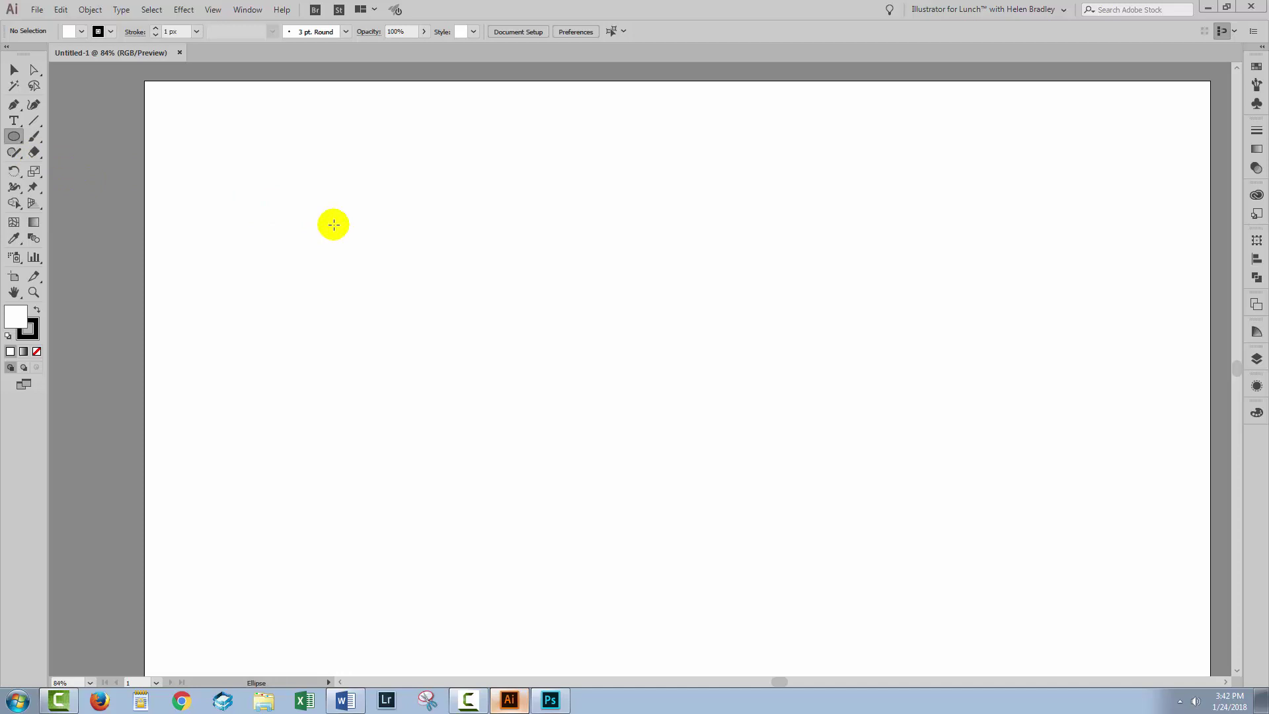
left_click_drag(329, 215, 485, 371)
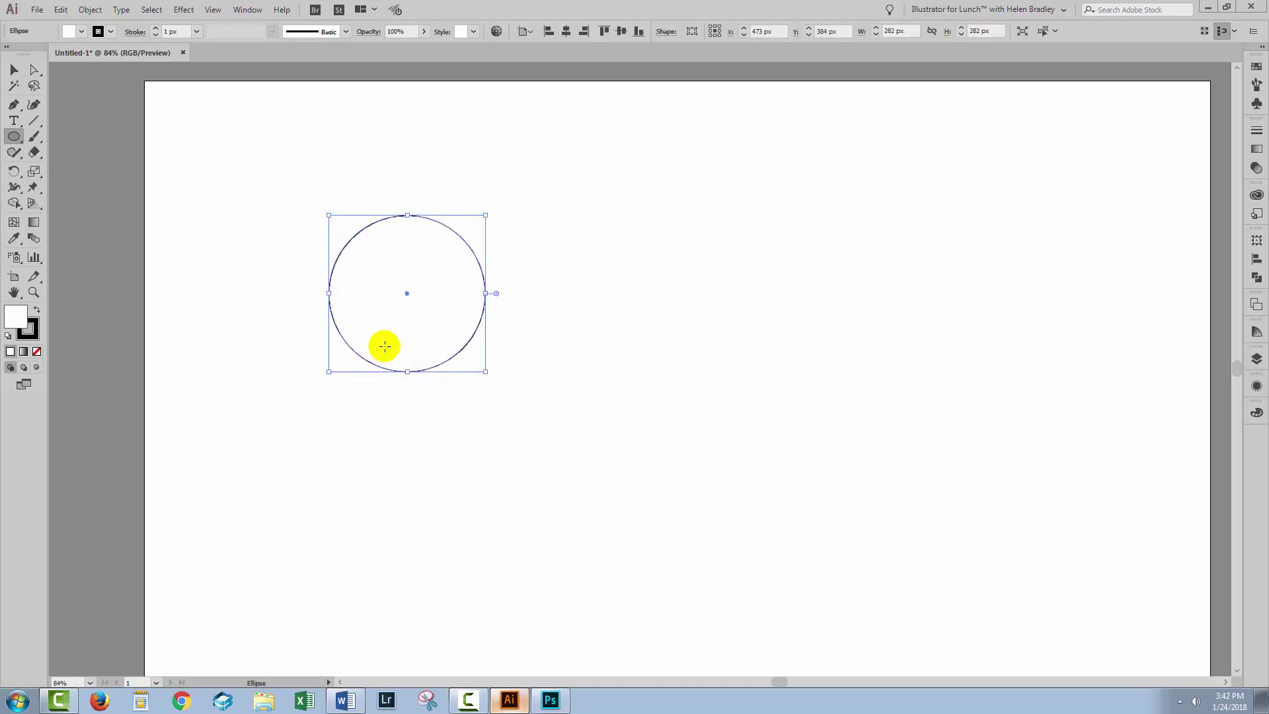
left_click(1257, 66)
left_click(1115, 226)
left_click(27, 329)
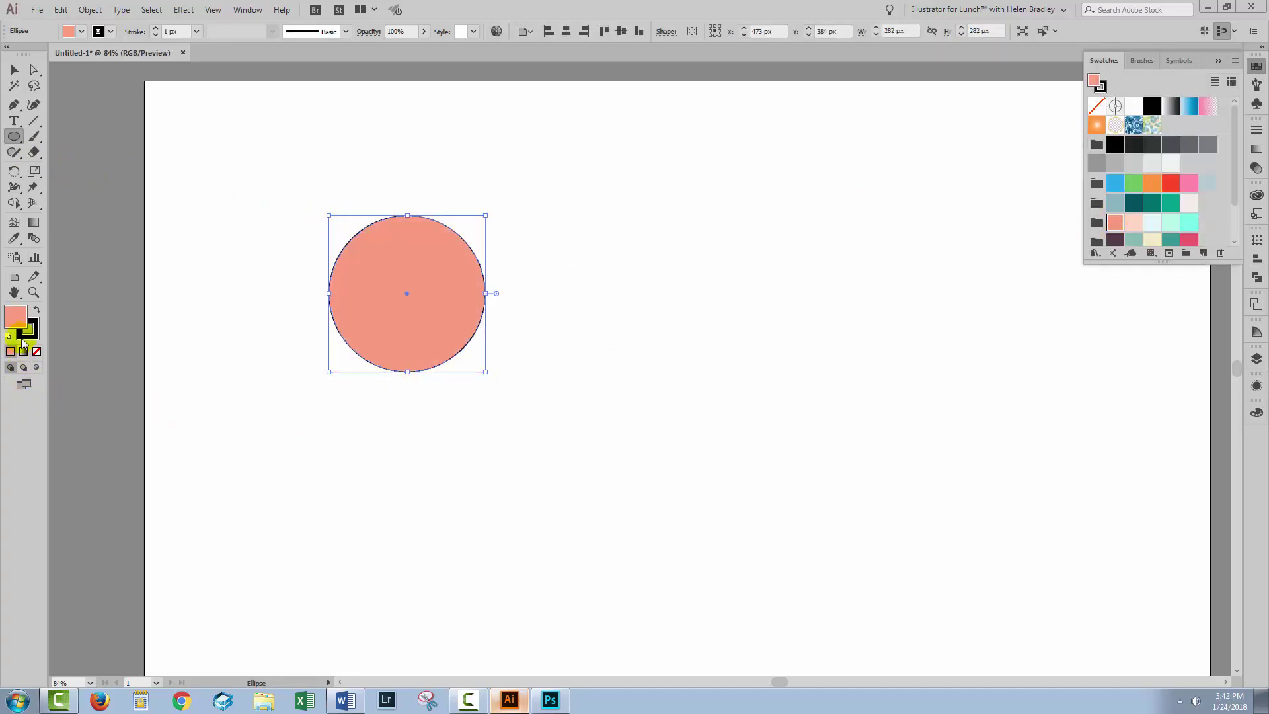
left_click(36, 351)
left_click(13, 316)
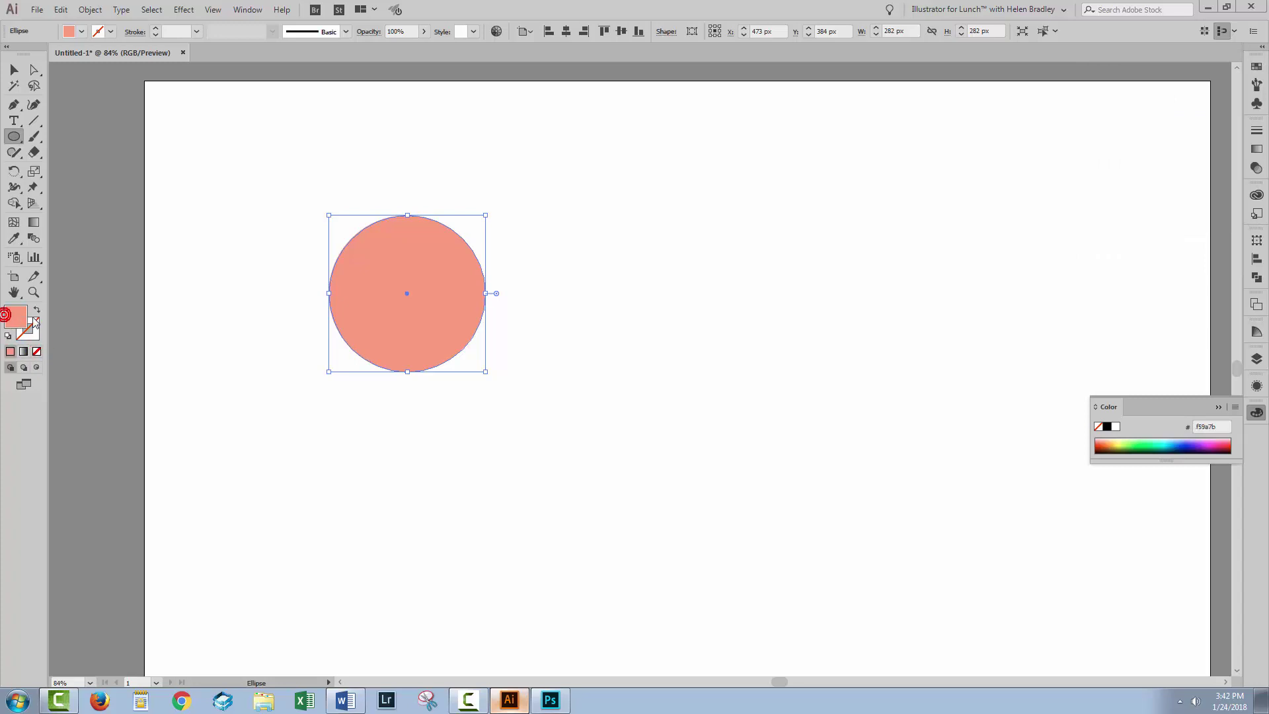
left_click(14, 71)
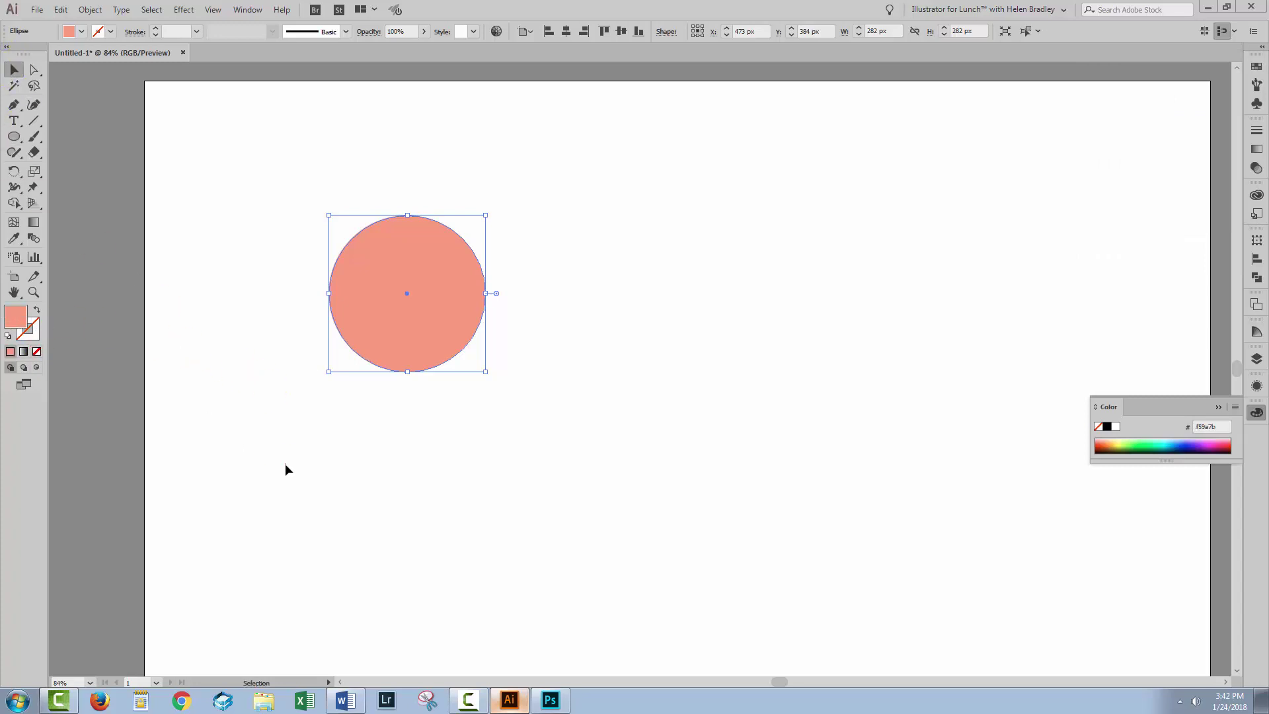
left_click(390, 425)
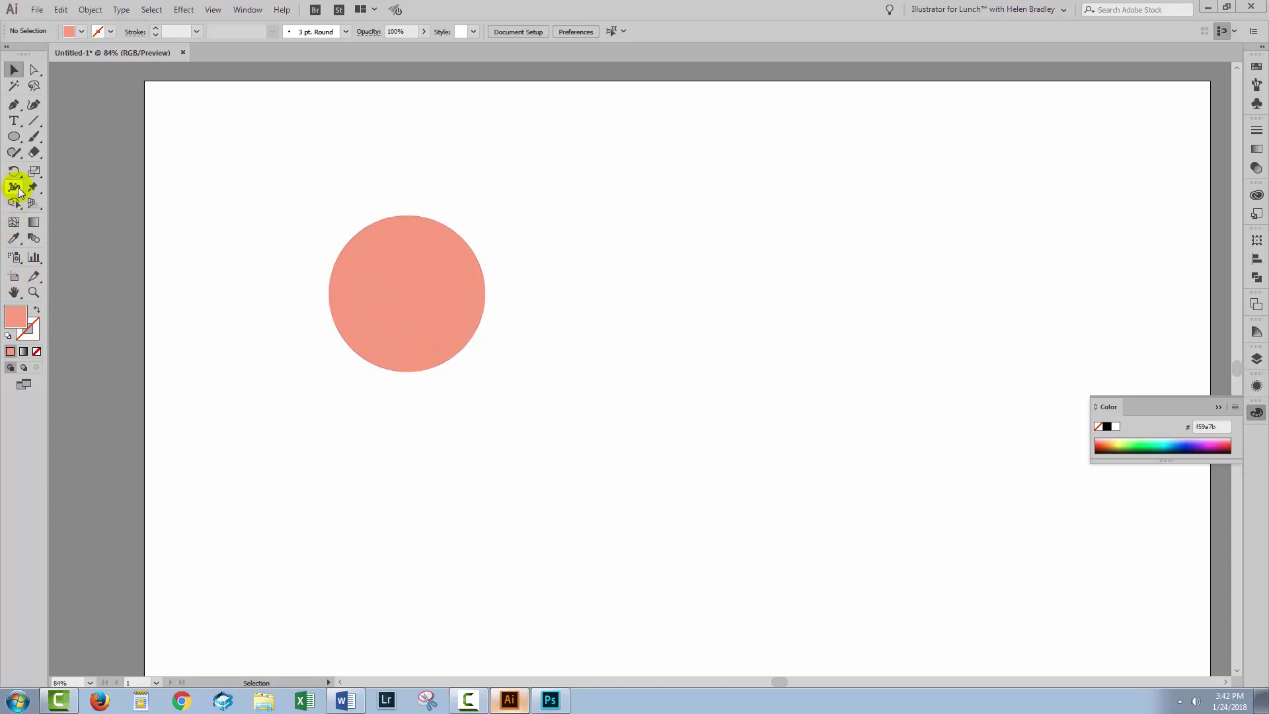
Step: Draw a 356 × 423 px rectangle from the circle's centre line, with no fill, sent to back
left_click(14, 137)
left_click_drag(14, 140, 52, 133)
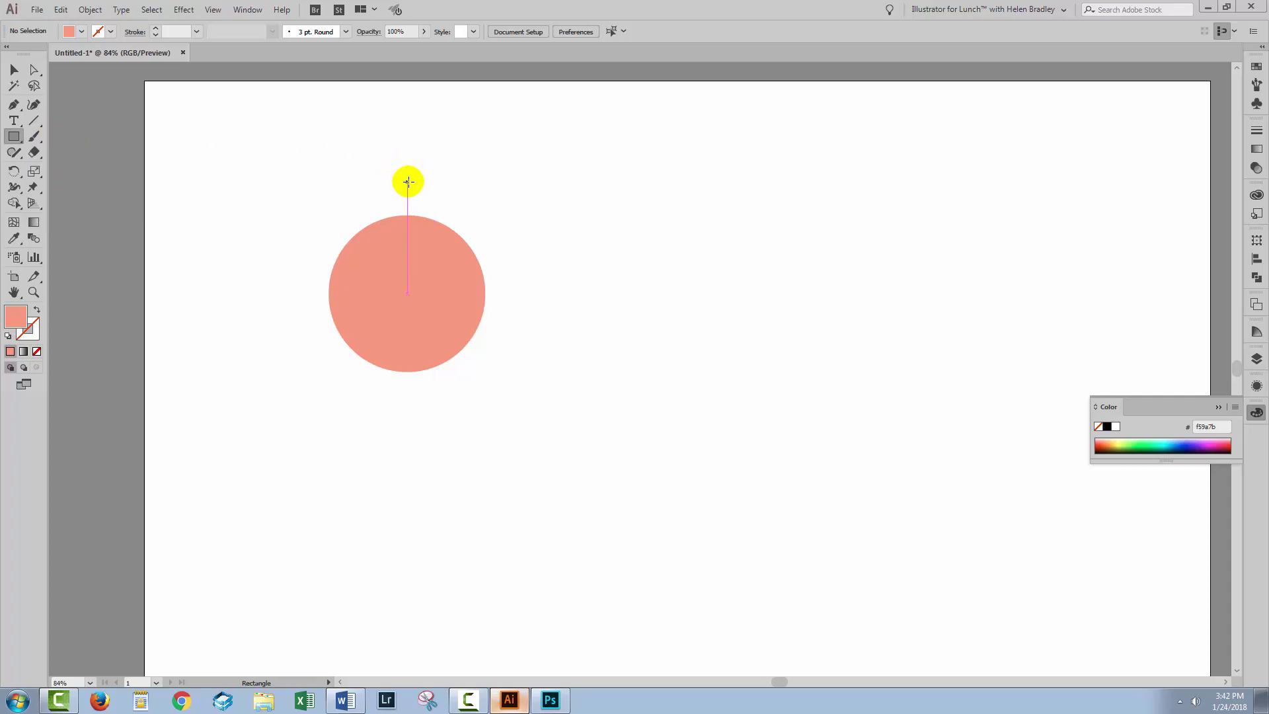
left_click_drag(407, 182, 604, 417)
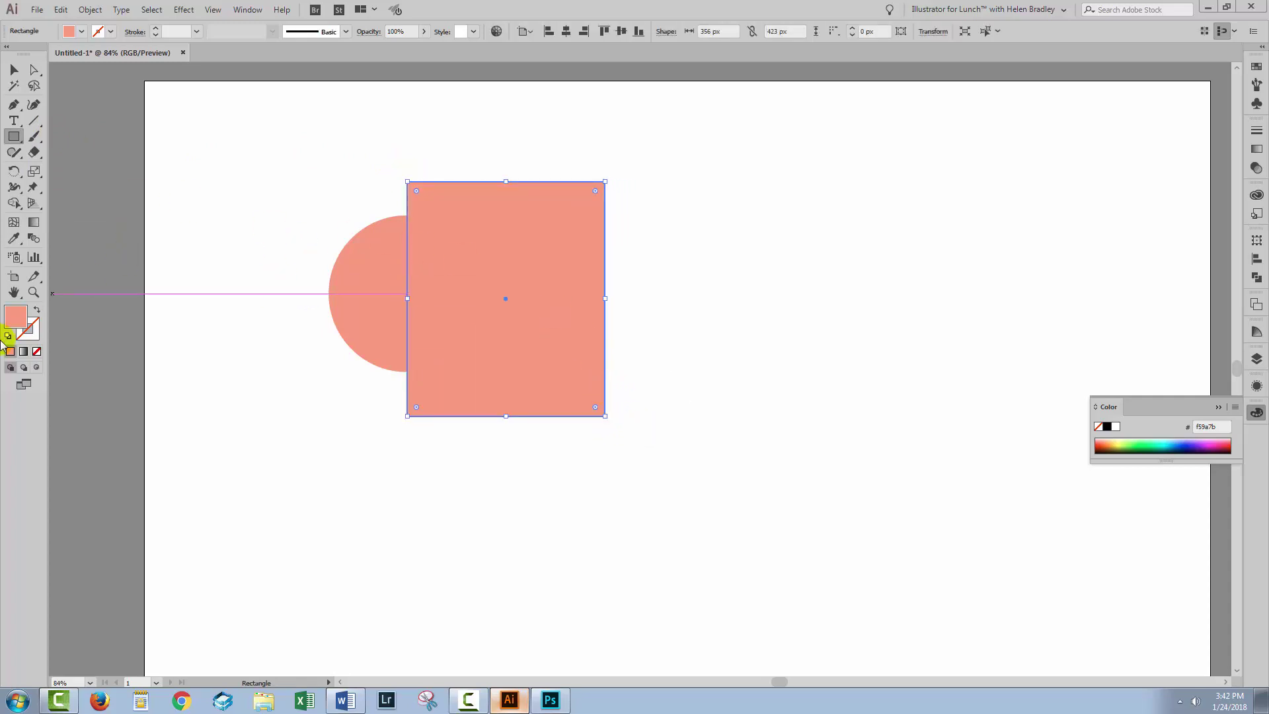
left_click(36, 353)
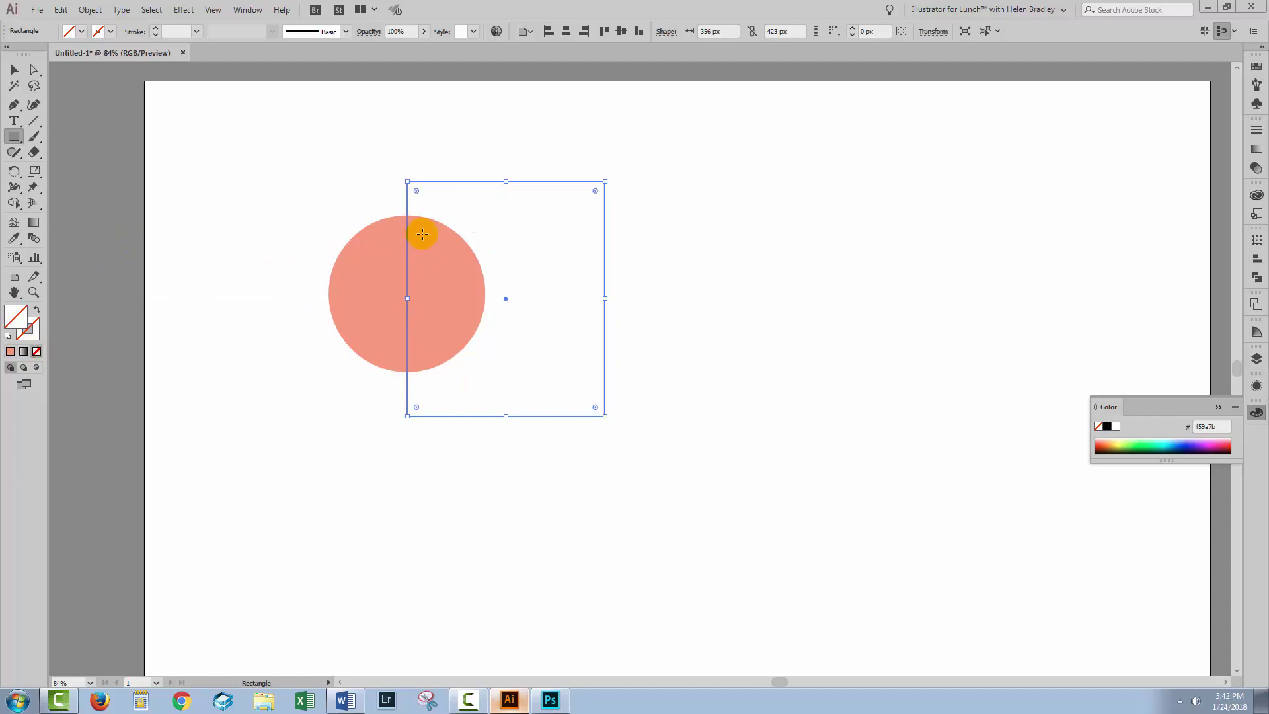
left_click(91, 10)
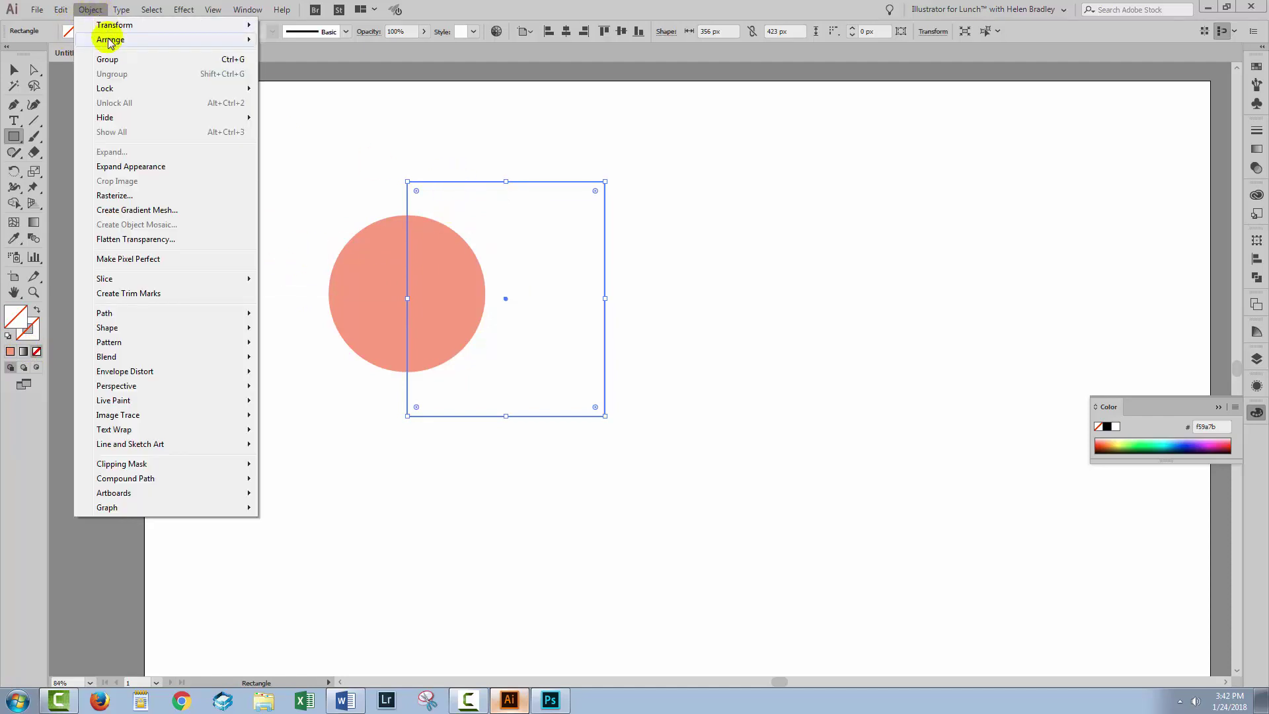
left_click(301, 82)
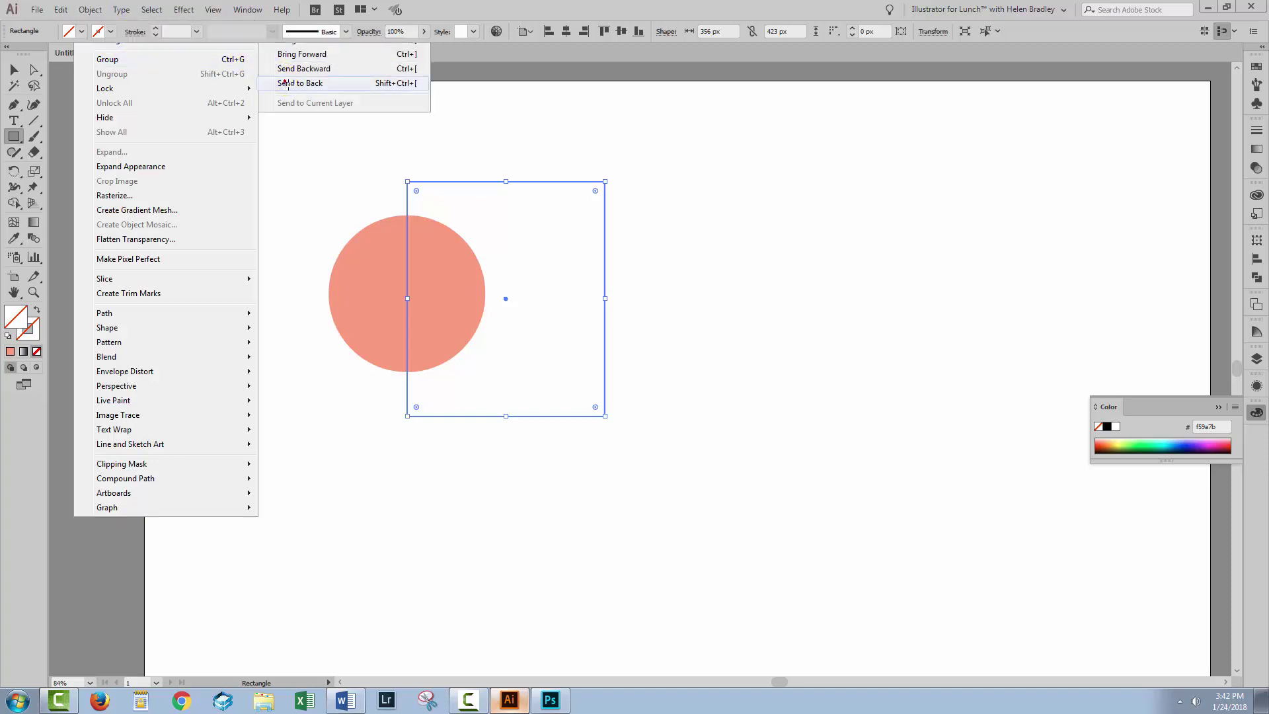
Step: Select the circle and unfilled rectangle together and drag them into the Swatches panel
left_click(14, 69)
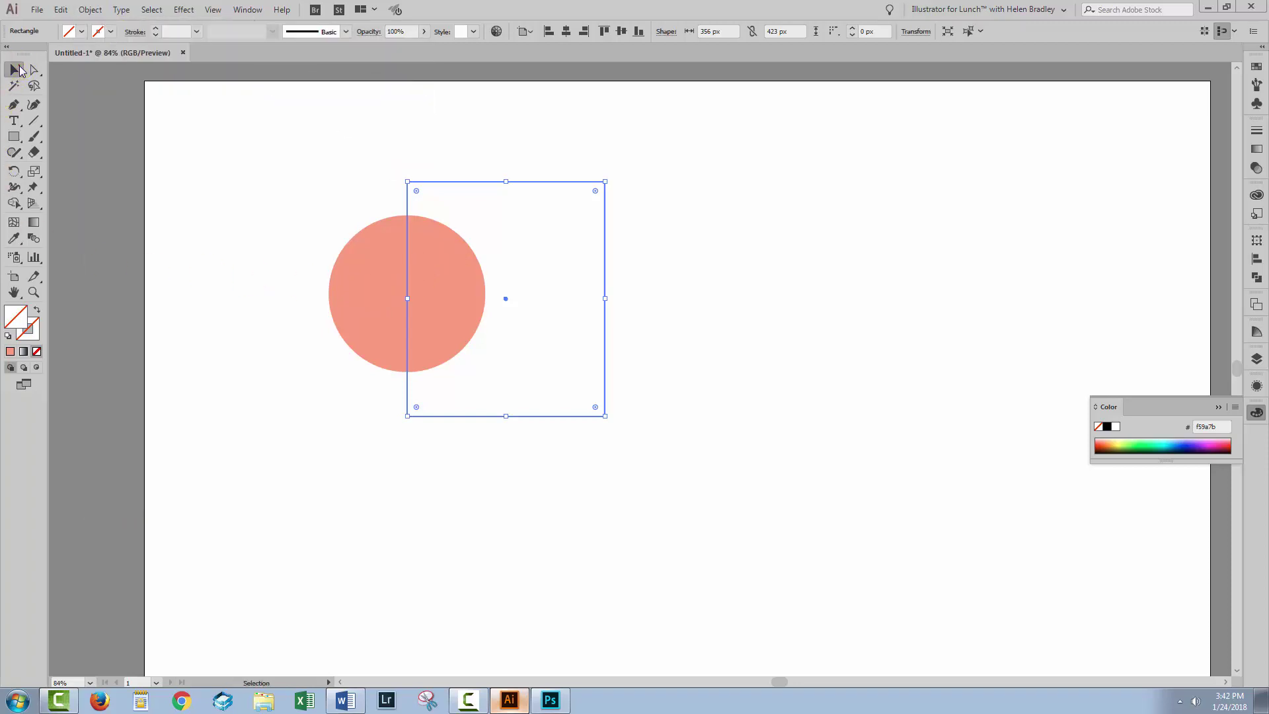
left_click(320, 369)
left_click(396, 303)
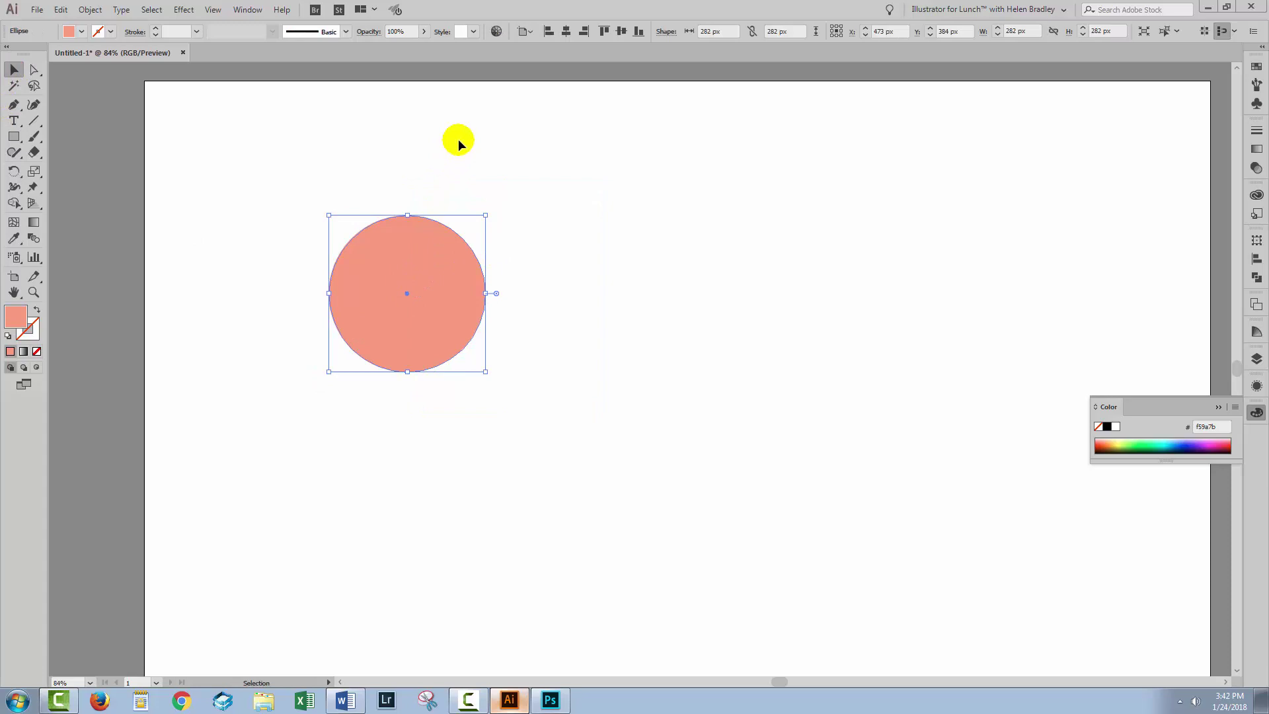
left_click_drag(458, 137, 537, 225)
left_click(427, 226, "shift")
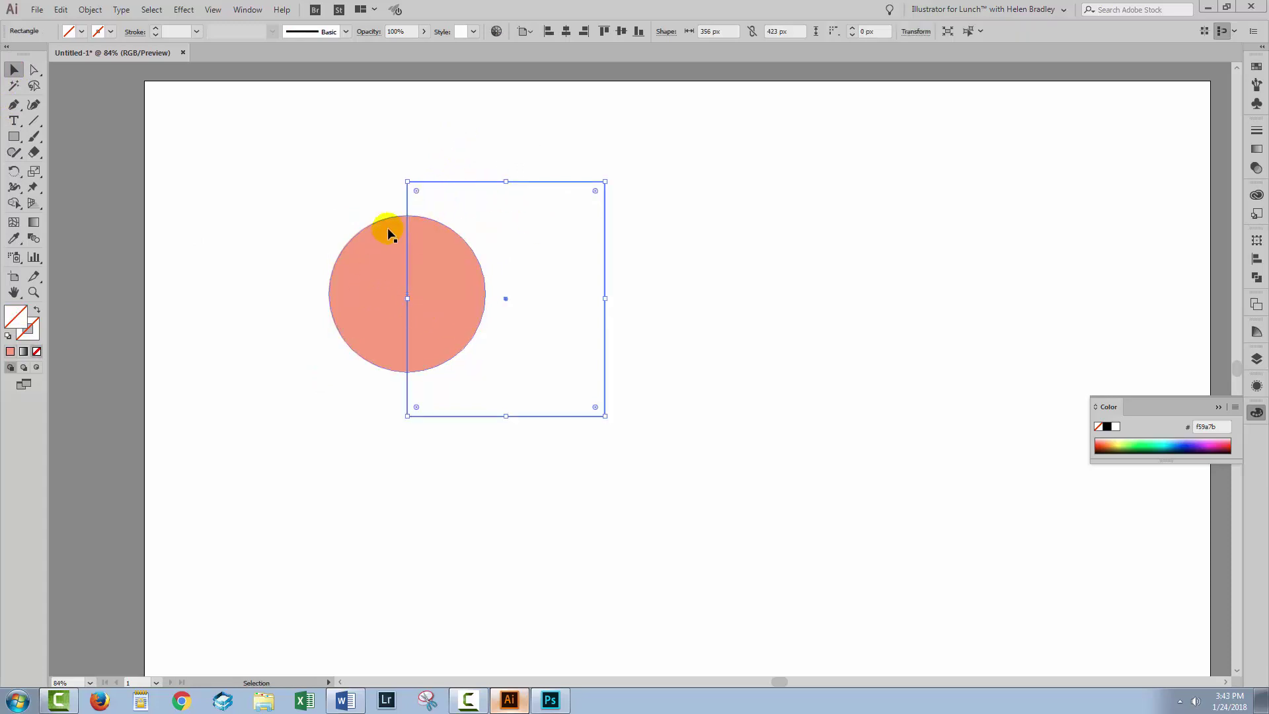
left_click(322, 462)
left_click_drag(300, 130, 556, 342)
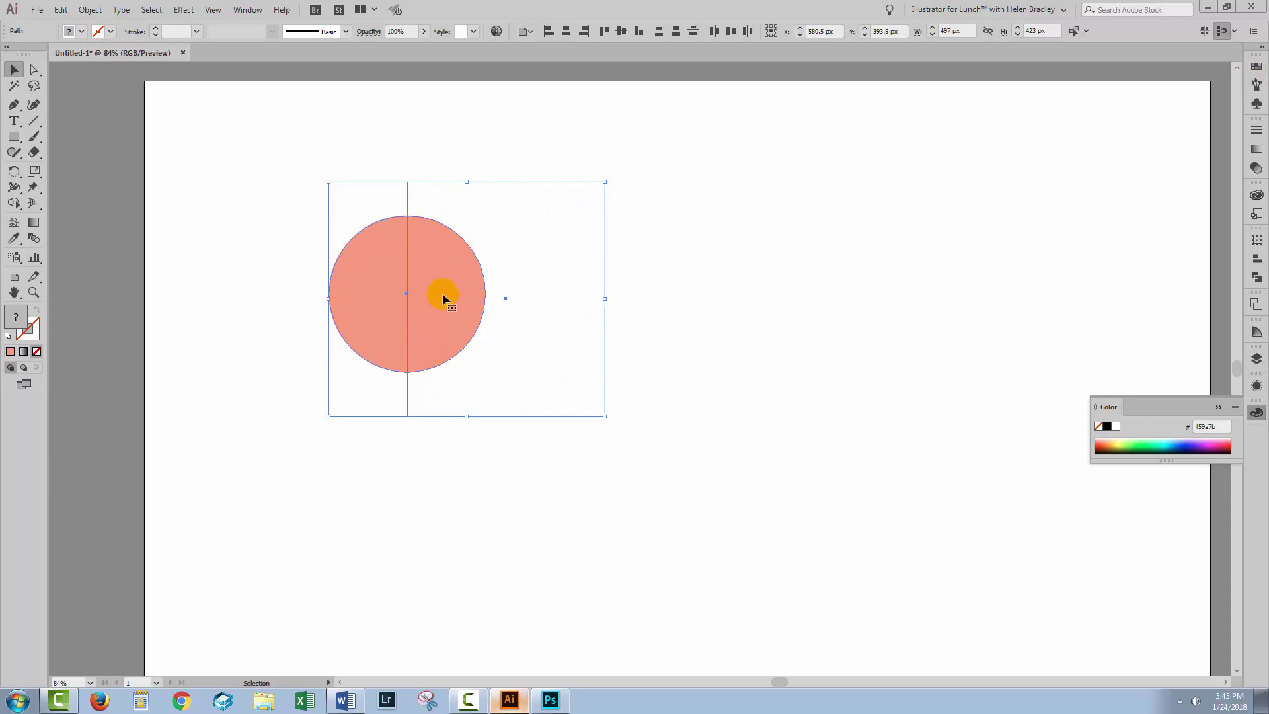
left_click(480, 294)
left_click(1256, 66)
left_click_drag(435, 291, 1163, 152)
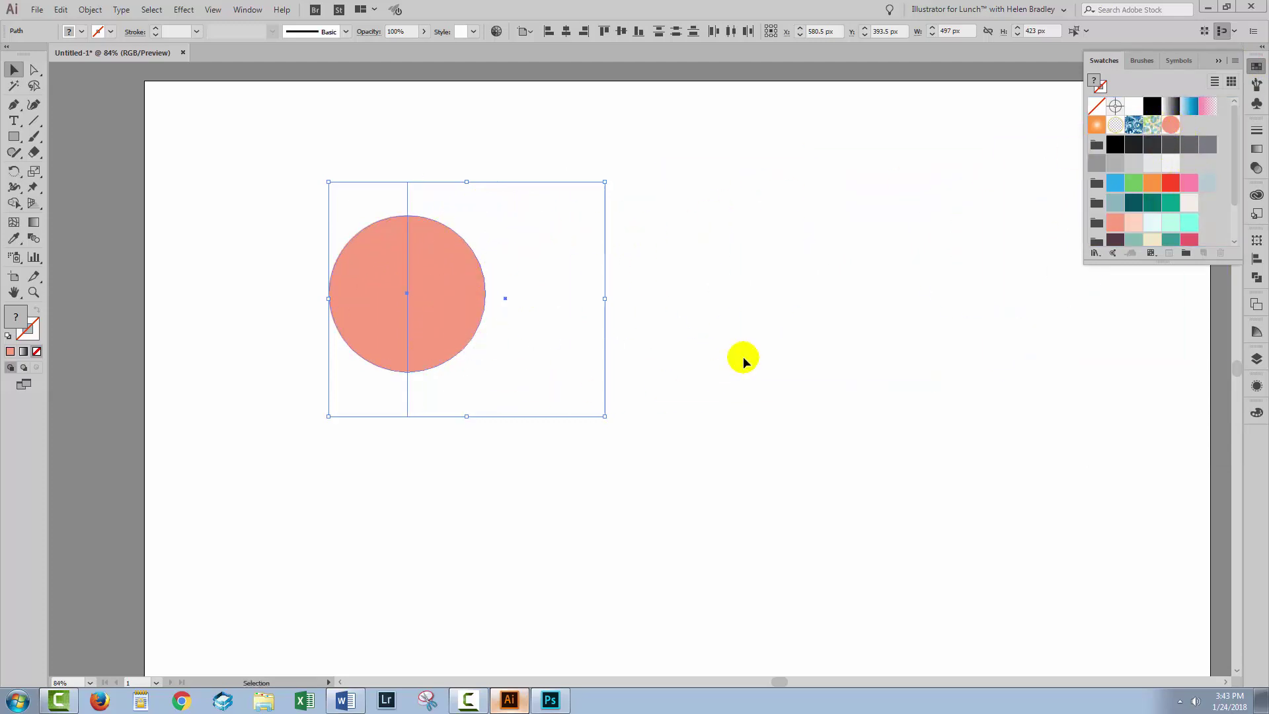
Step: Draw a large circle-pattern-filled rectangle right of the circle, then select the hidden unfilled rectangle
left_click(14, 136)
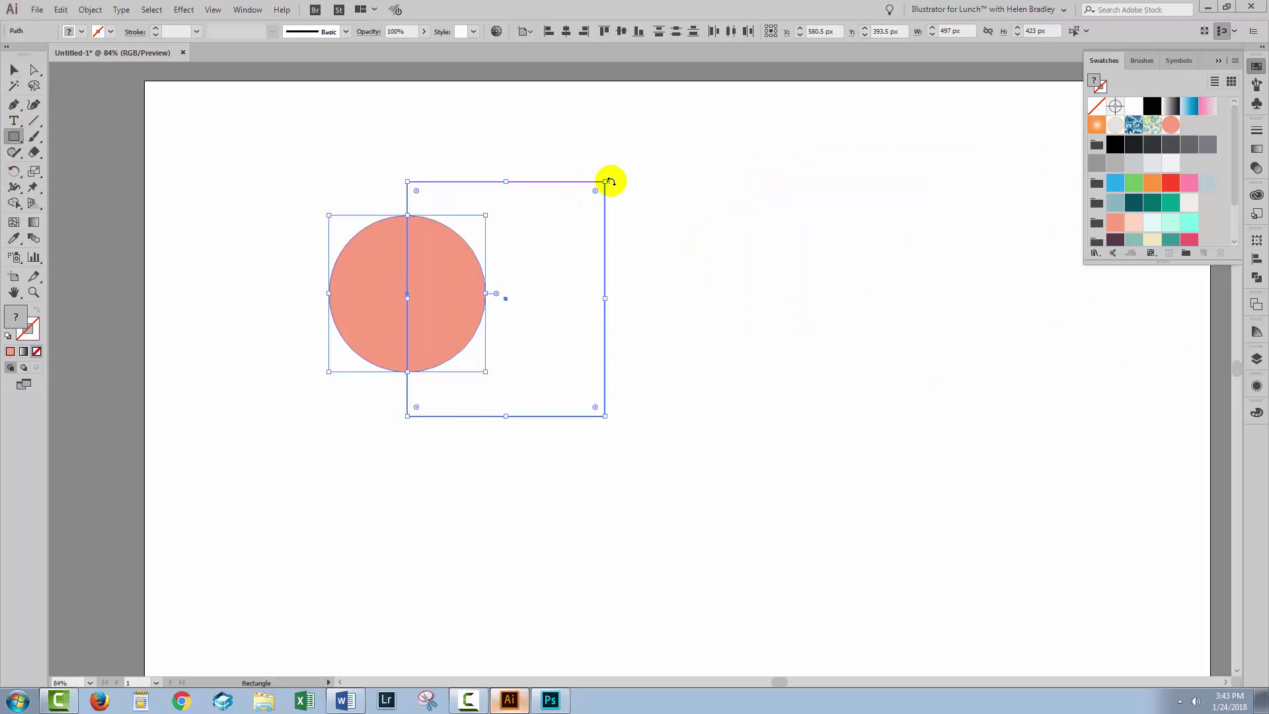
mouse_move(642, 166)
left_mouse_down()
mouse_move(805, 338)
mouse_move(1085, 547)
mouse_move(1131, 538)
left_mouse_up()
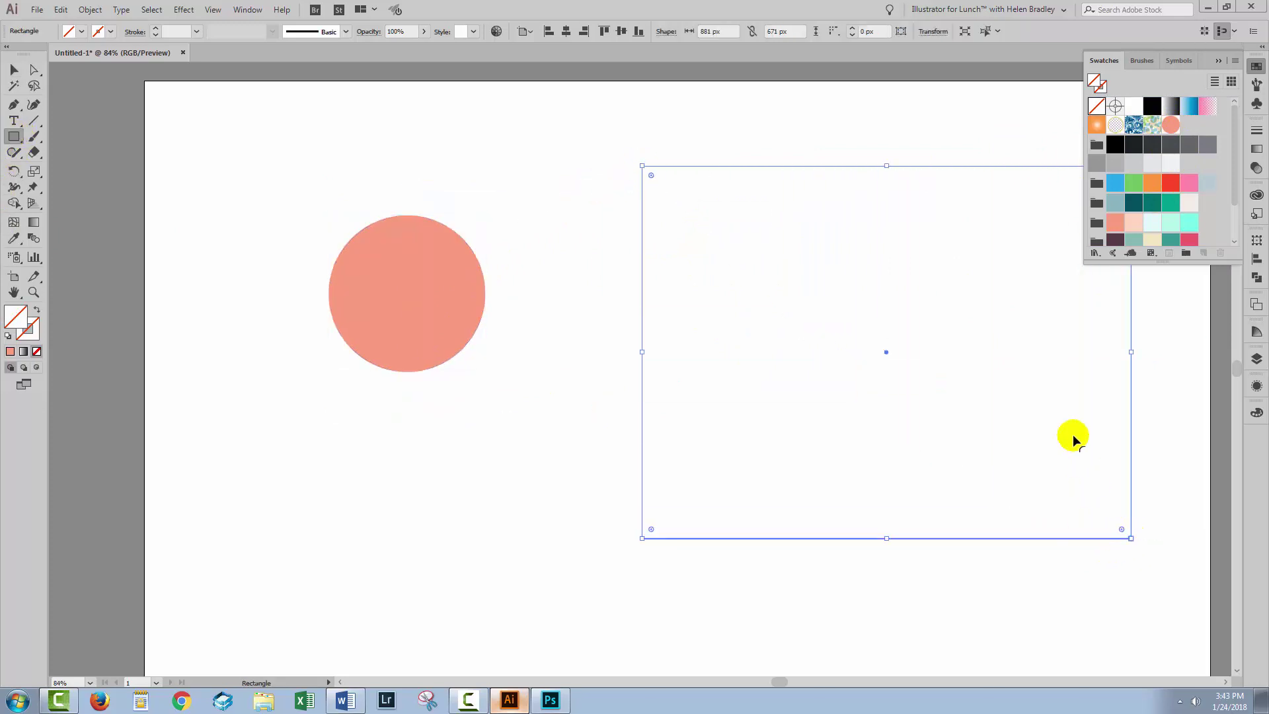
left_click(1171, 125)
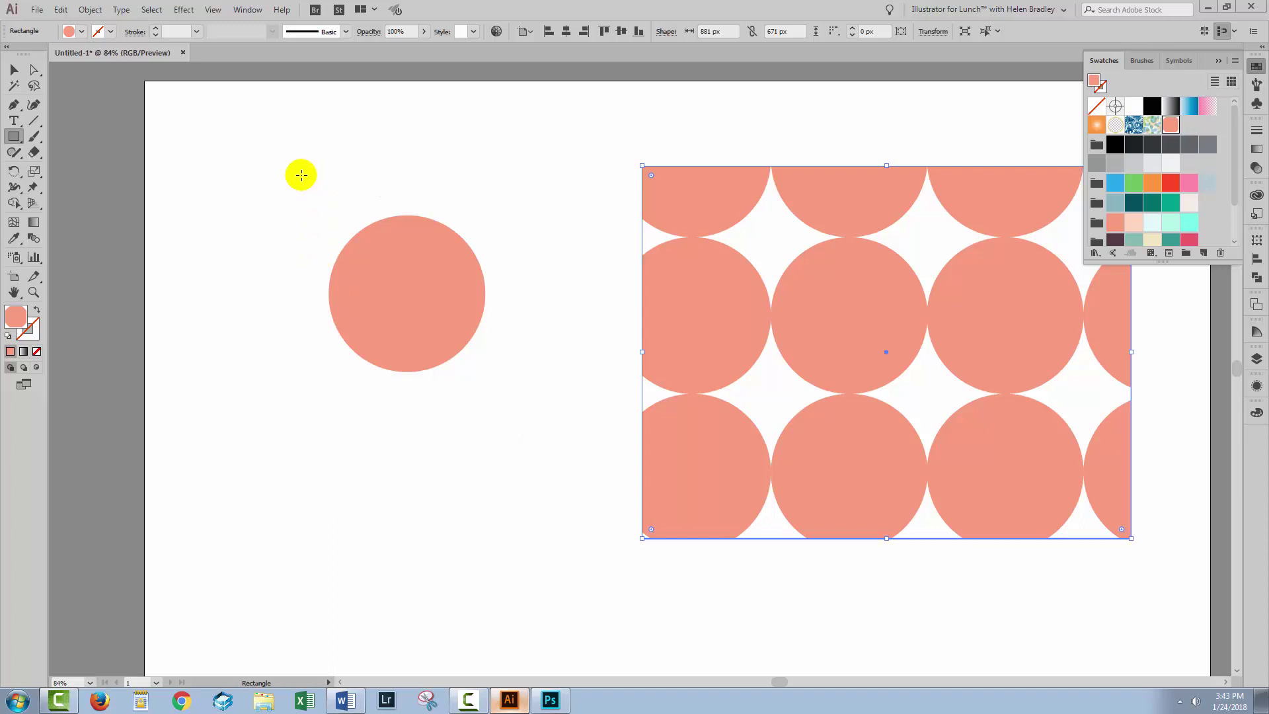
left_click(15, 70)
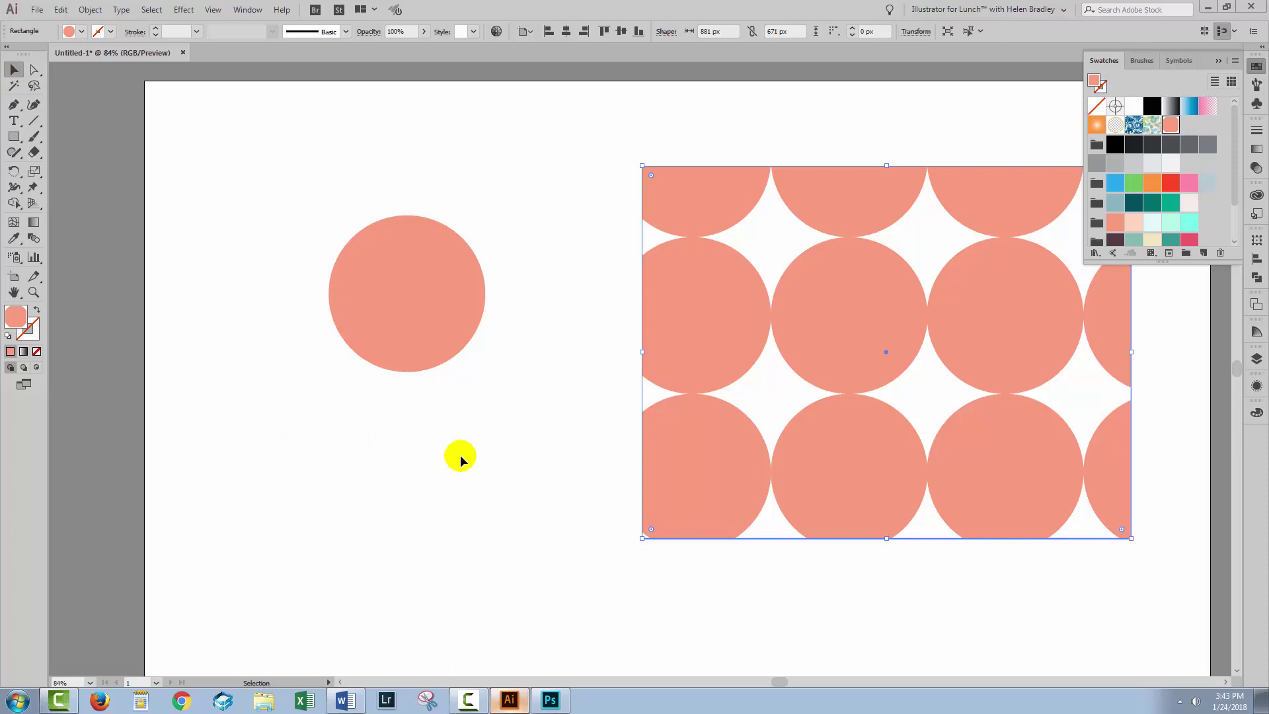
left_click_drag(535, 405, 501, 427)
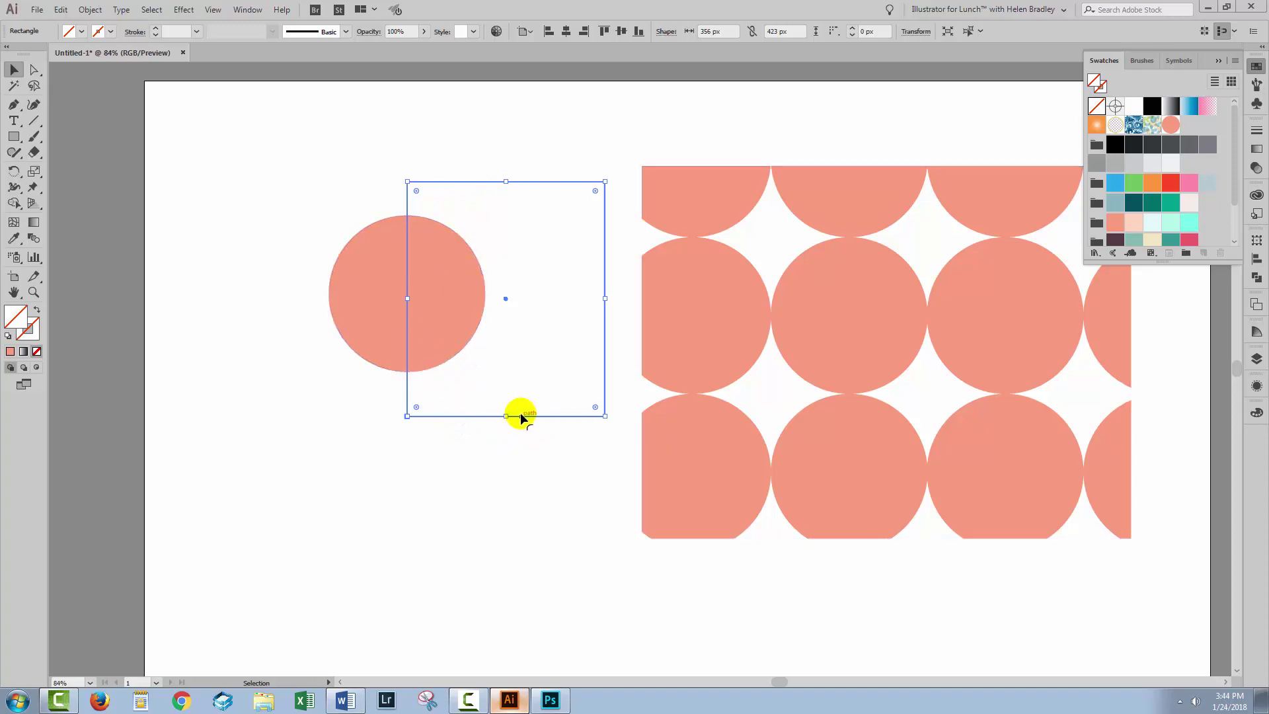
Step: Apply Reduce to Basic Appearance to the unfilled rectangle from the Appearance panel menu
left_click(1256, 388)
left_click_drag(1124, 371, 700, 251)
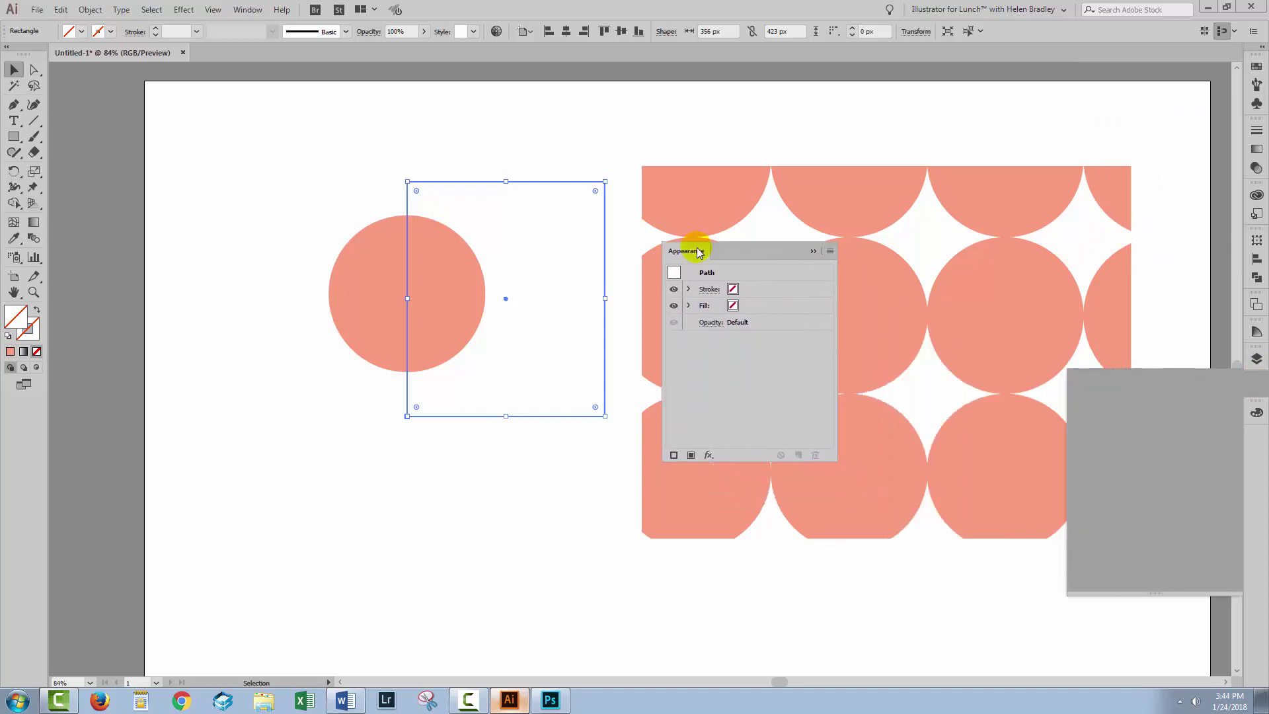
left_click(830, 251)
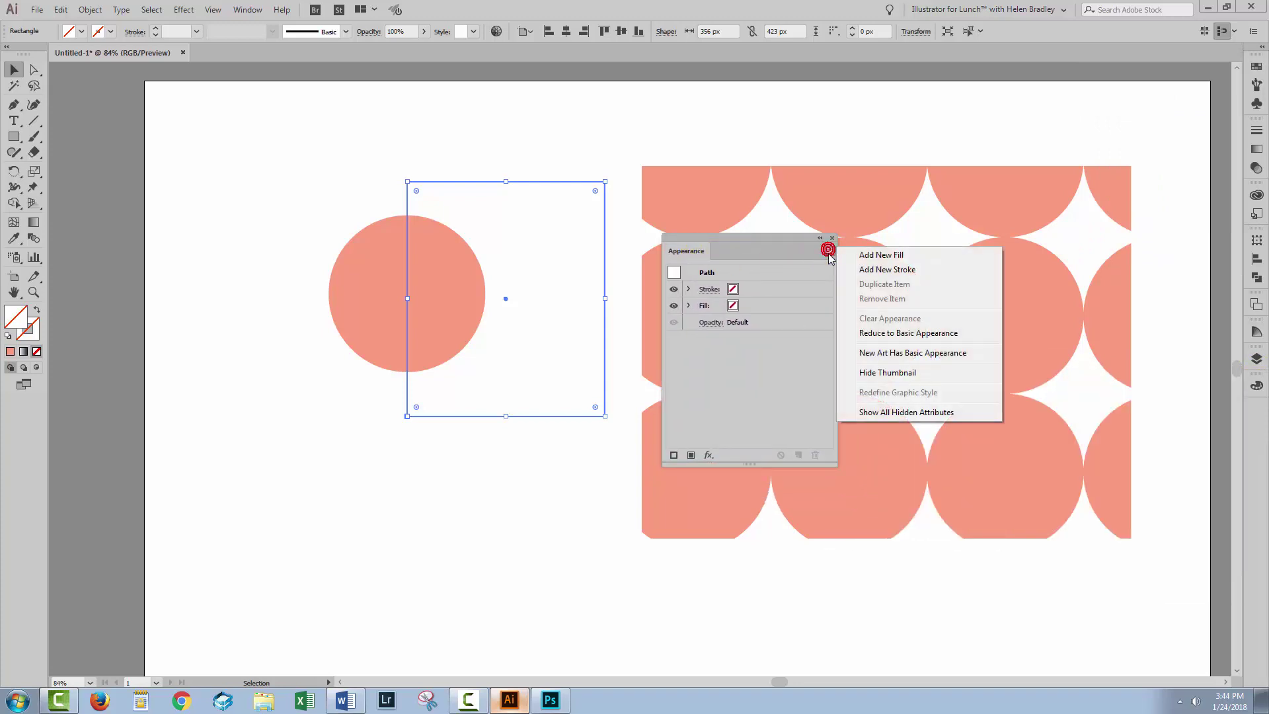
left_click(920, 334)
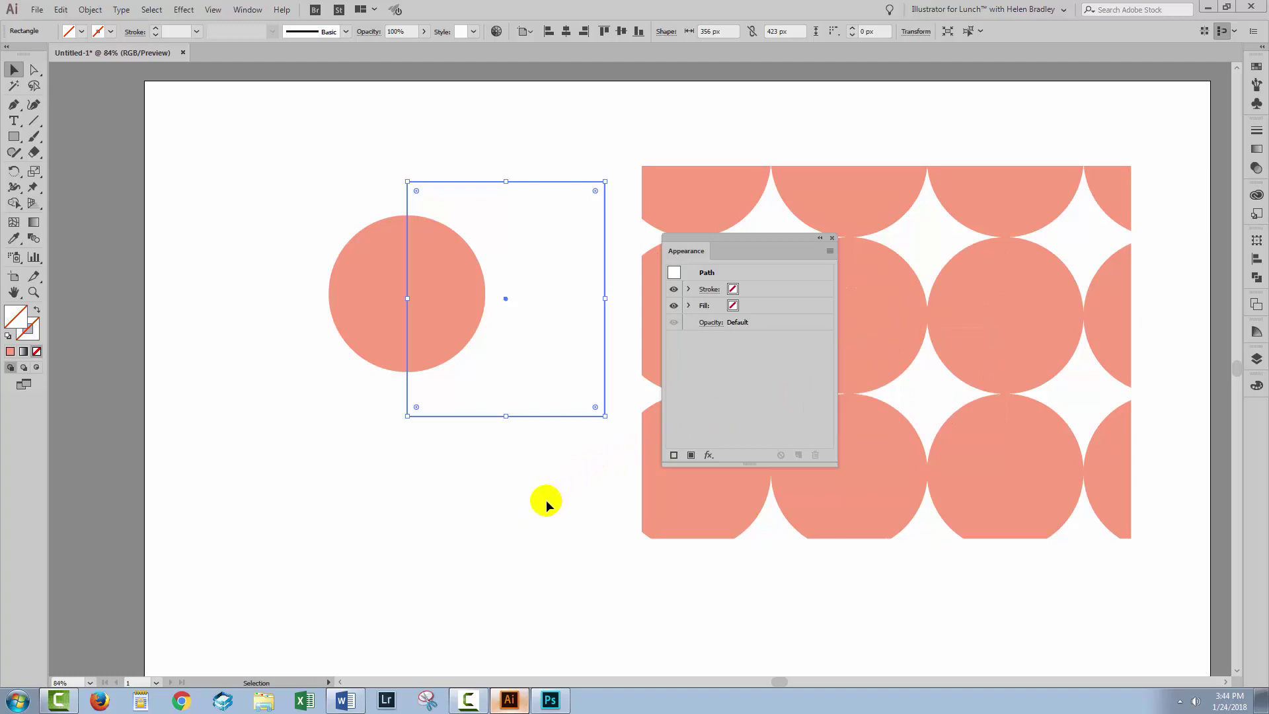
left_click(832, 237)
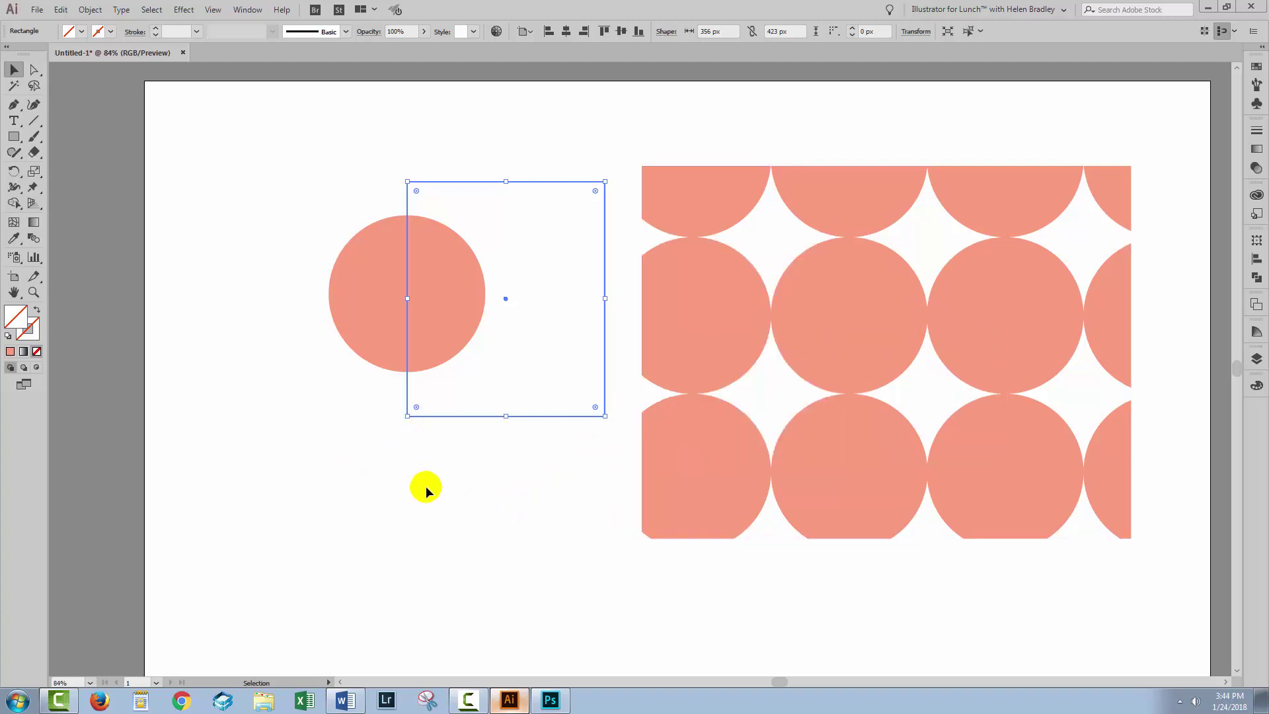
left_click(9, 67)
Step: Drag the circle-and-rectangle tile into the Swatches panel as a new pattern swatch
left_click_drag(278, 105, 595, 459)
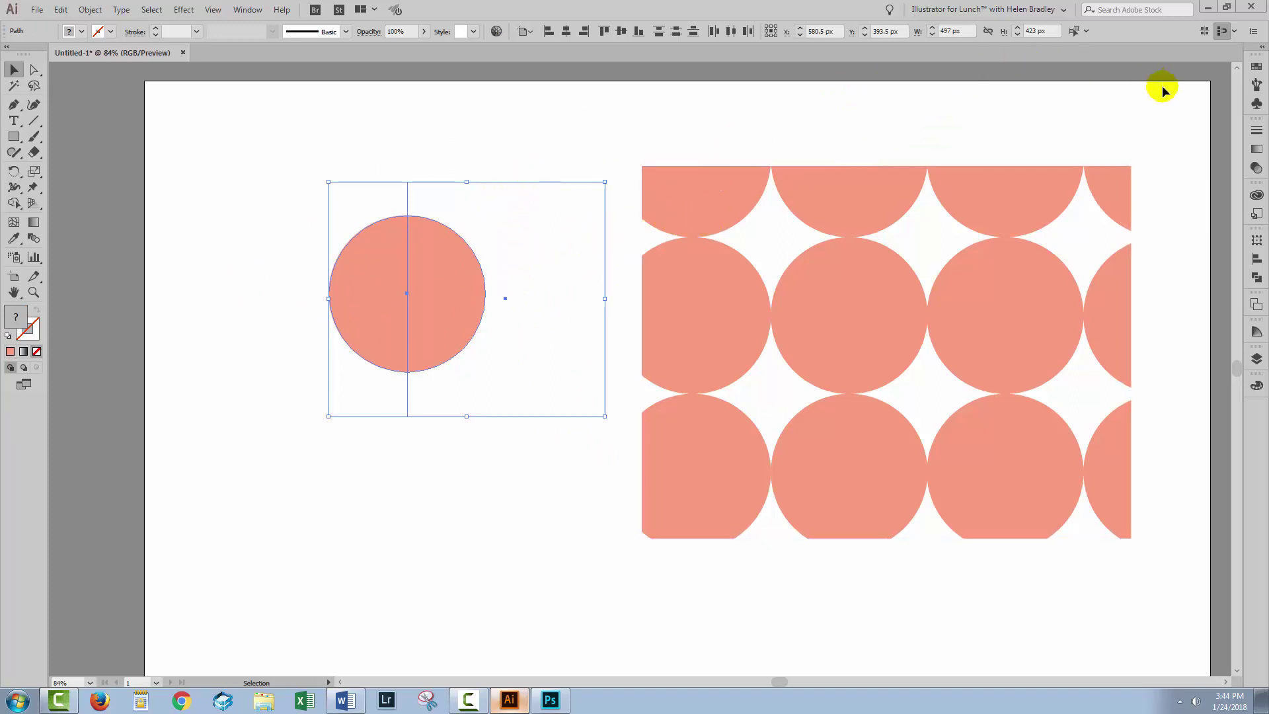
left_click(1256, 66)
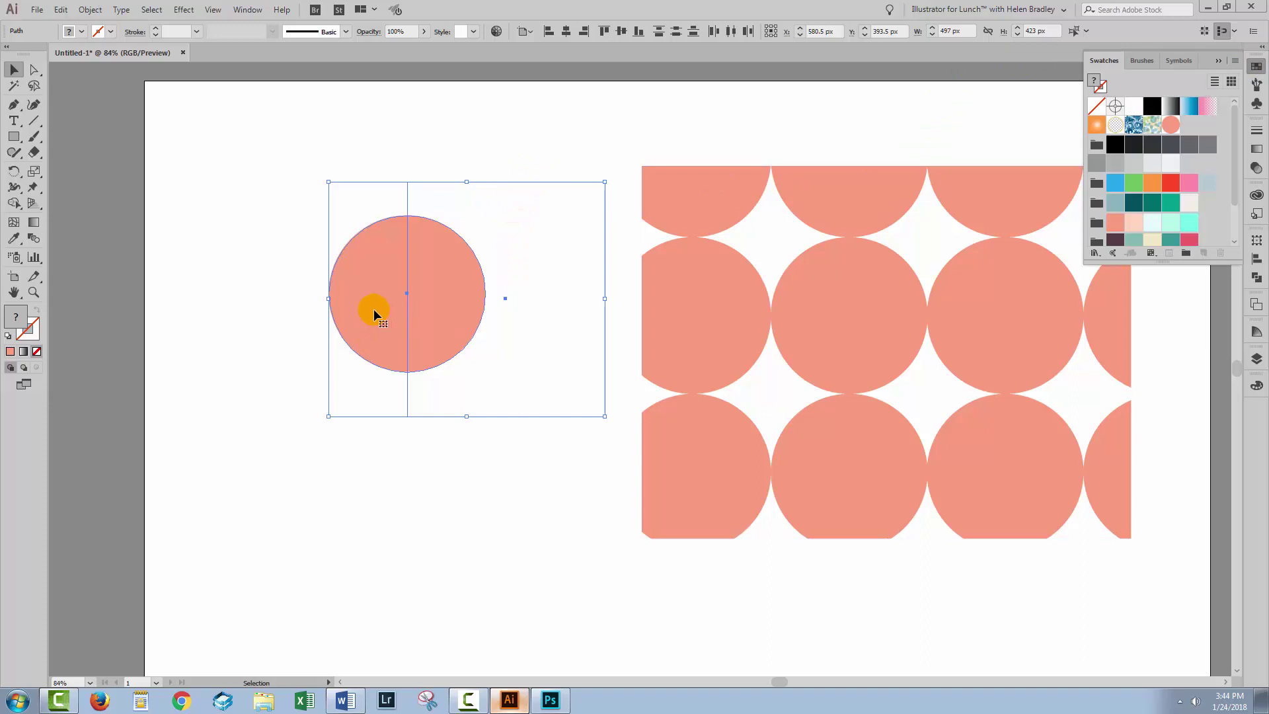
left_click_drag(374, 309, 1193, 127)
Step: Fill the large rectangle with the new half-circle pattern swatch
left_click(817, 369, "shift")
left_click(823, 332)
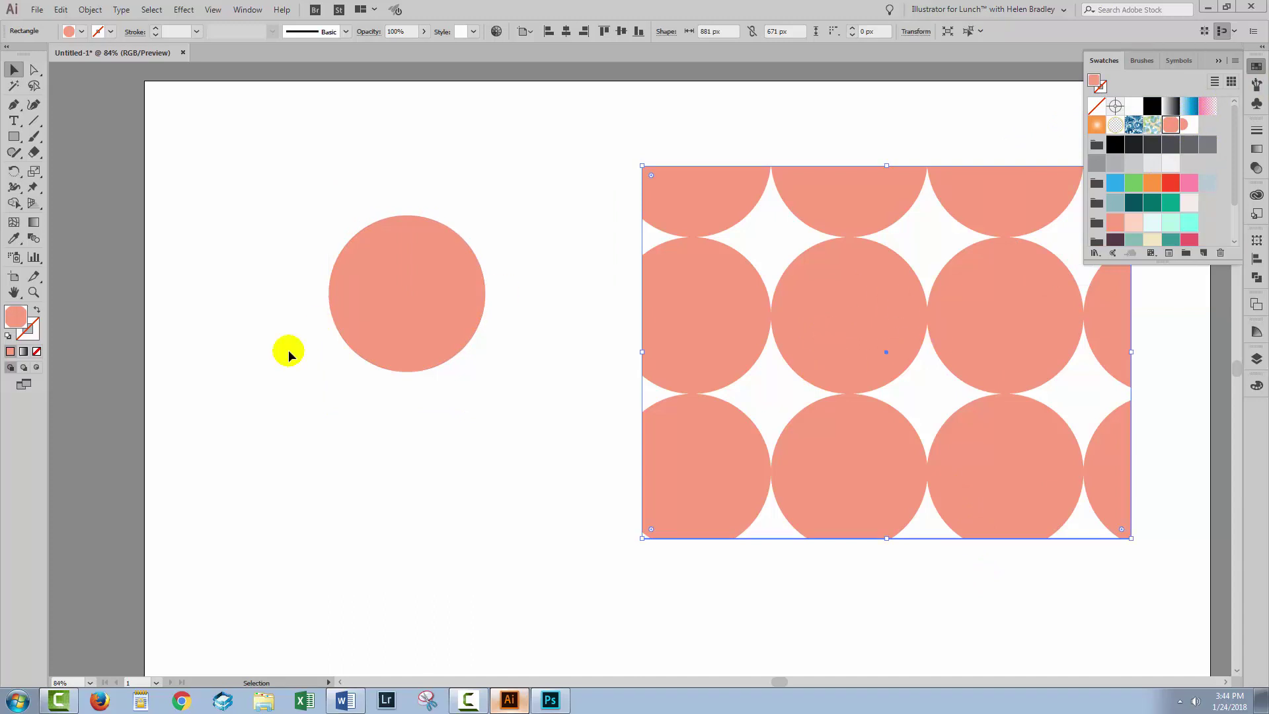
left_click(1189, 126)
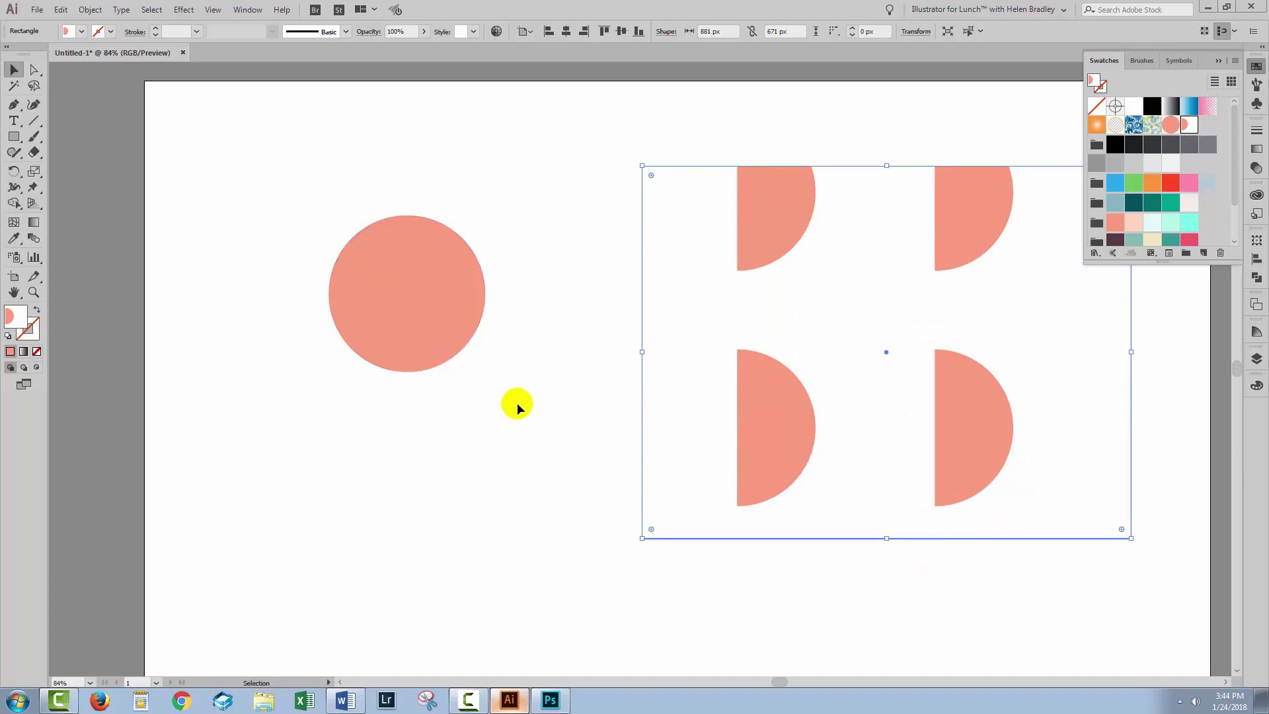
Step: Deselect, close the Swatches panel, and marquee-select the circle with its surrounding rectangle
left_click(590, 527)
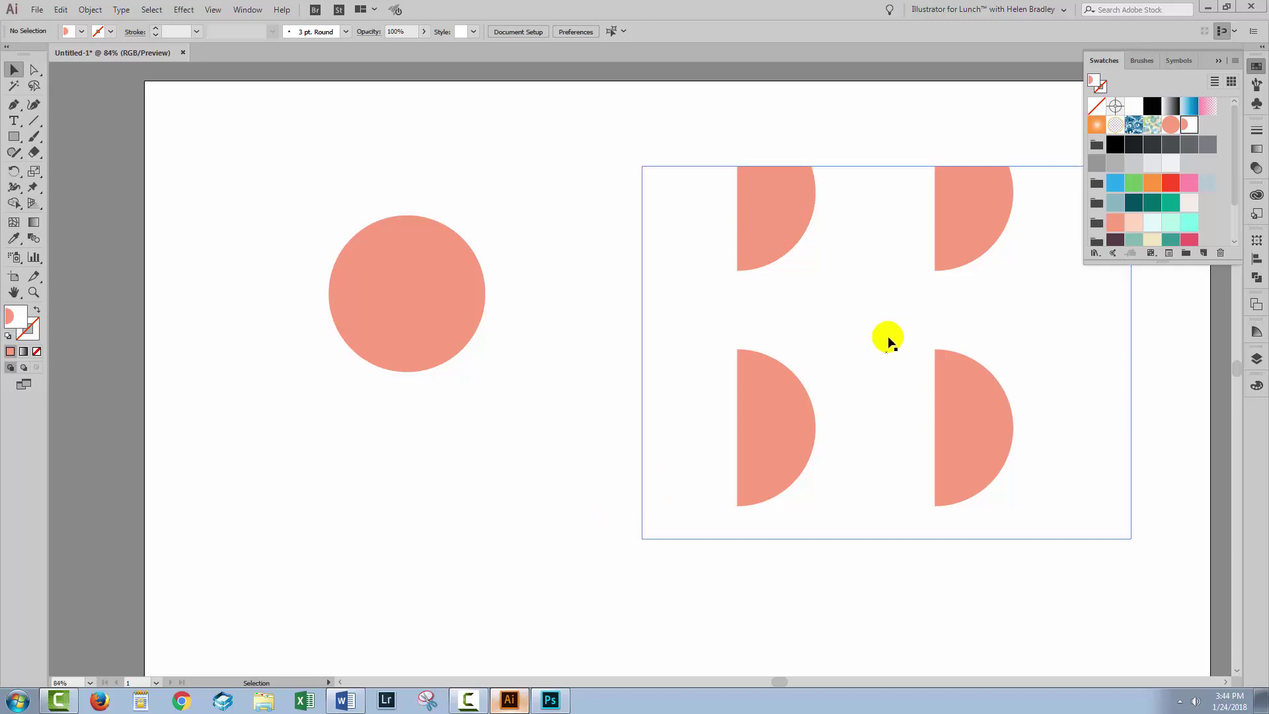
left_click(1219, 61)
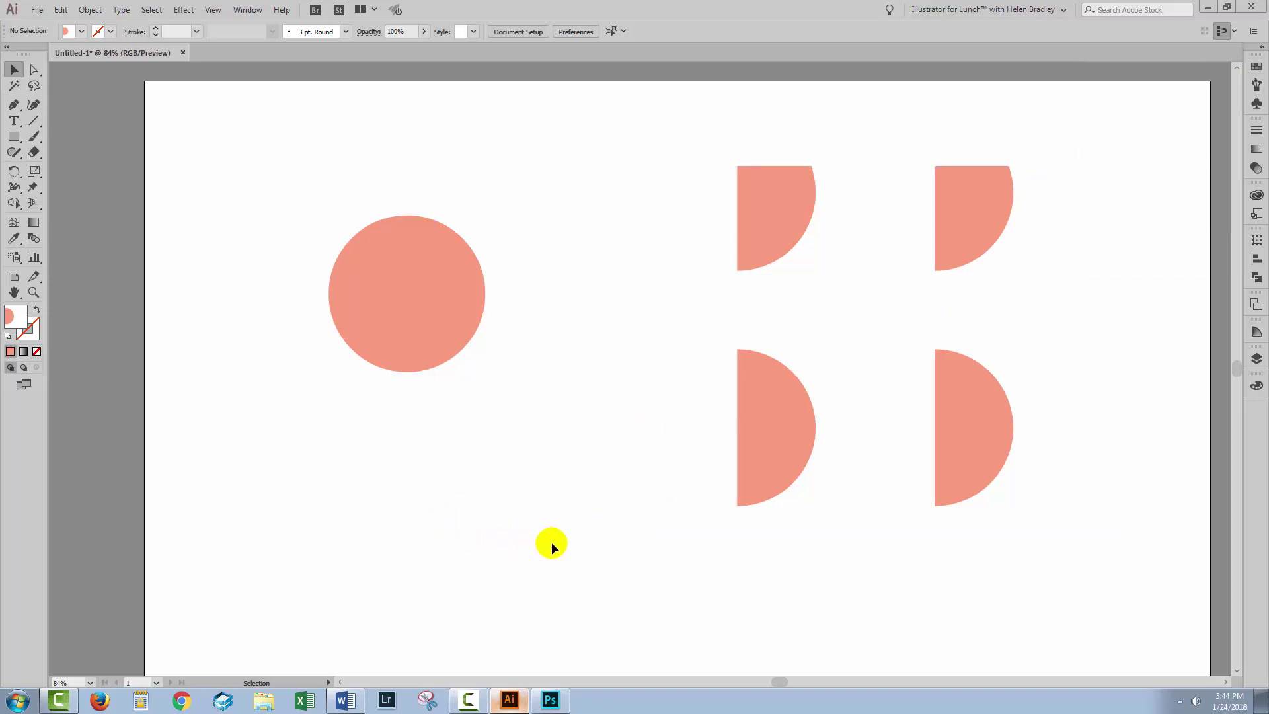
left_click_drag(599, 514, 286, 209)
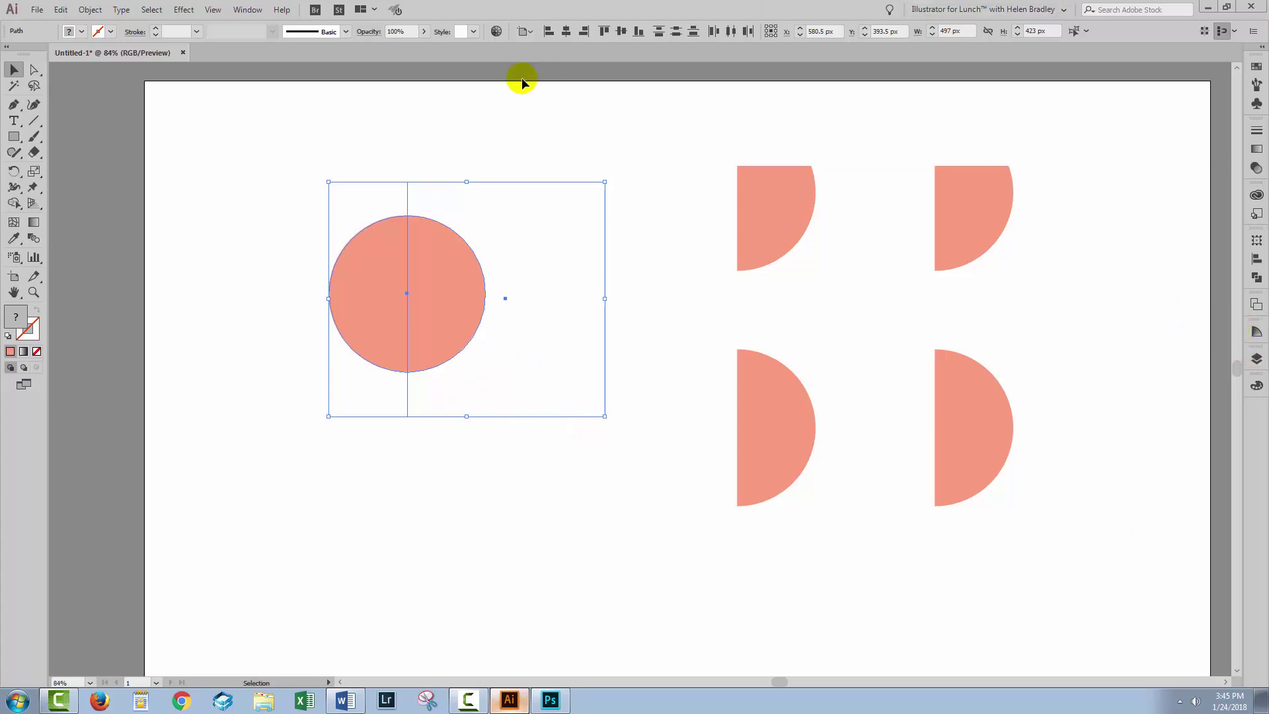
Step: Show the Appearance panel, select the empty 356 × 423 px rectangle, and open the panel's menu
left_click(248, 10)
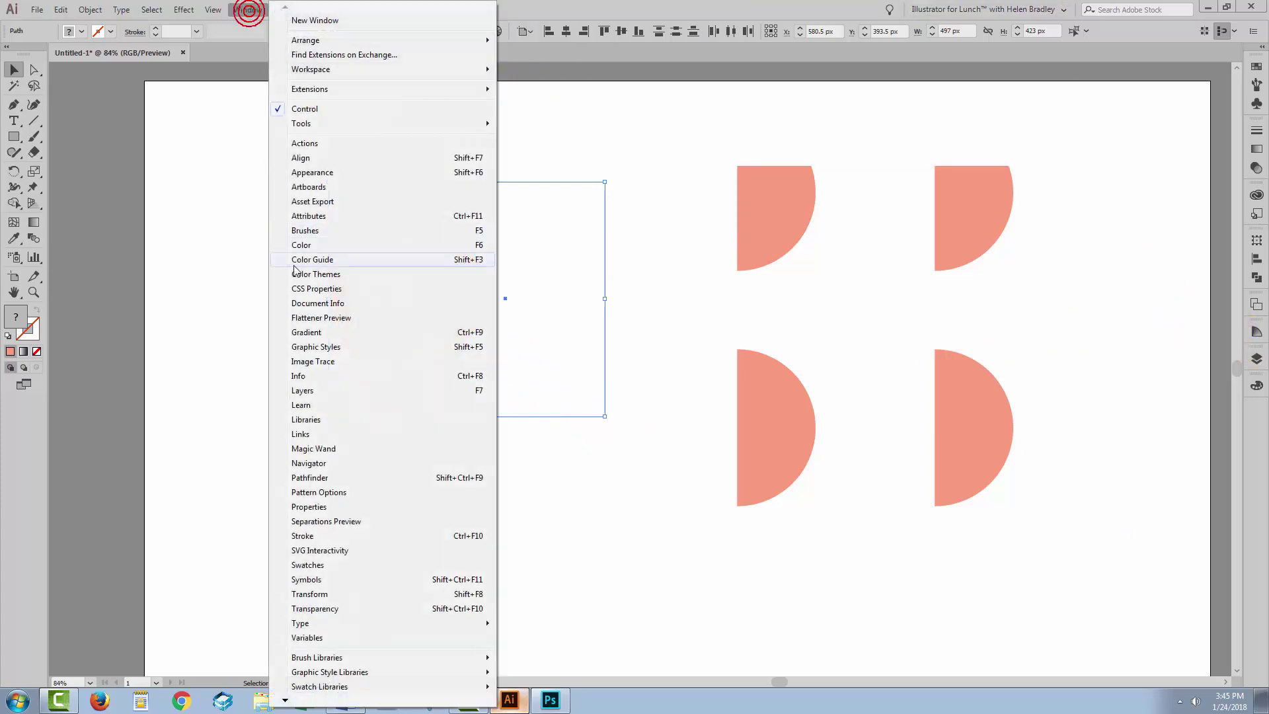
left_click(313, 174)
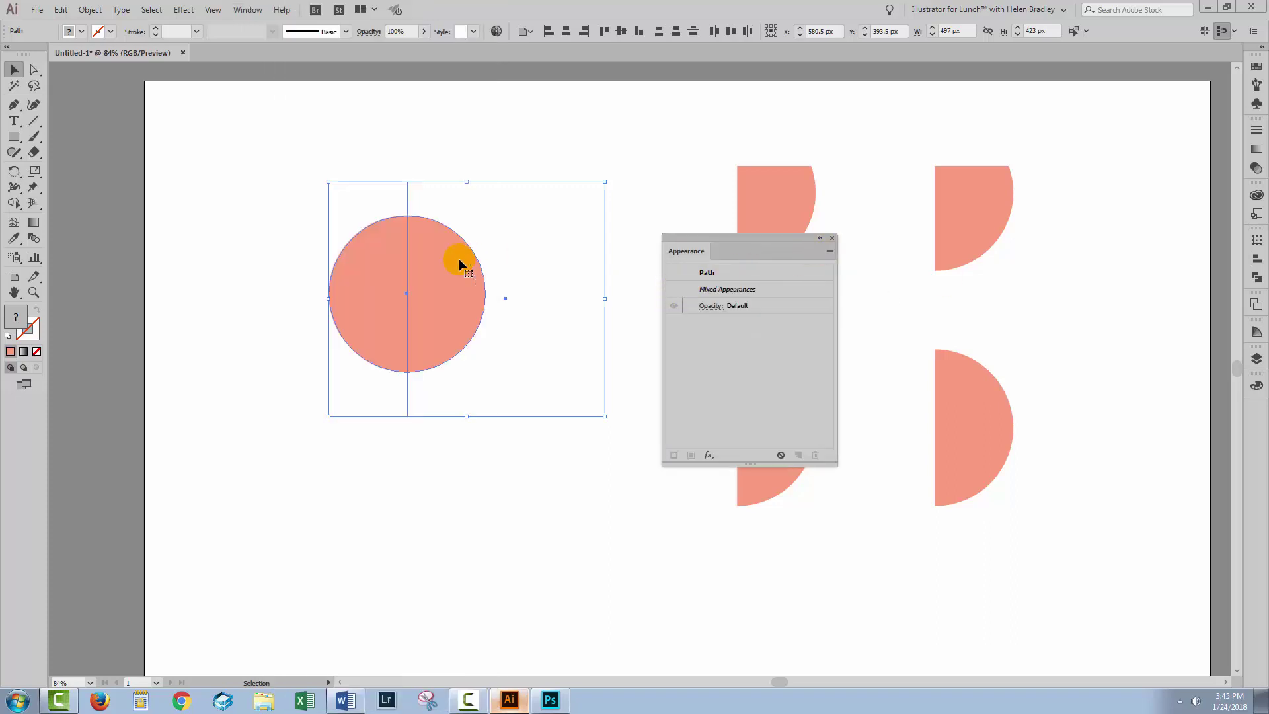
left_click_drag(578, 487, 506, 360)
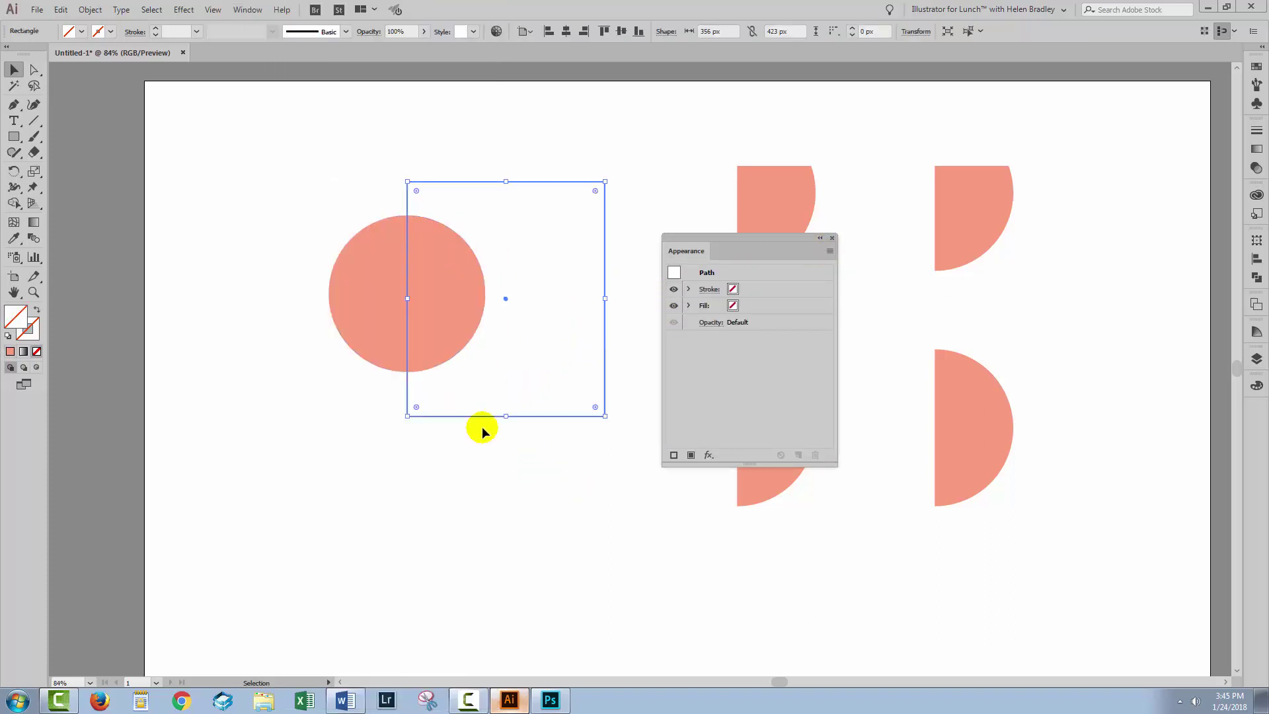
left_click(830, 251)
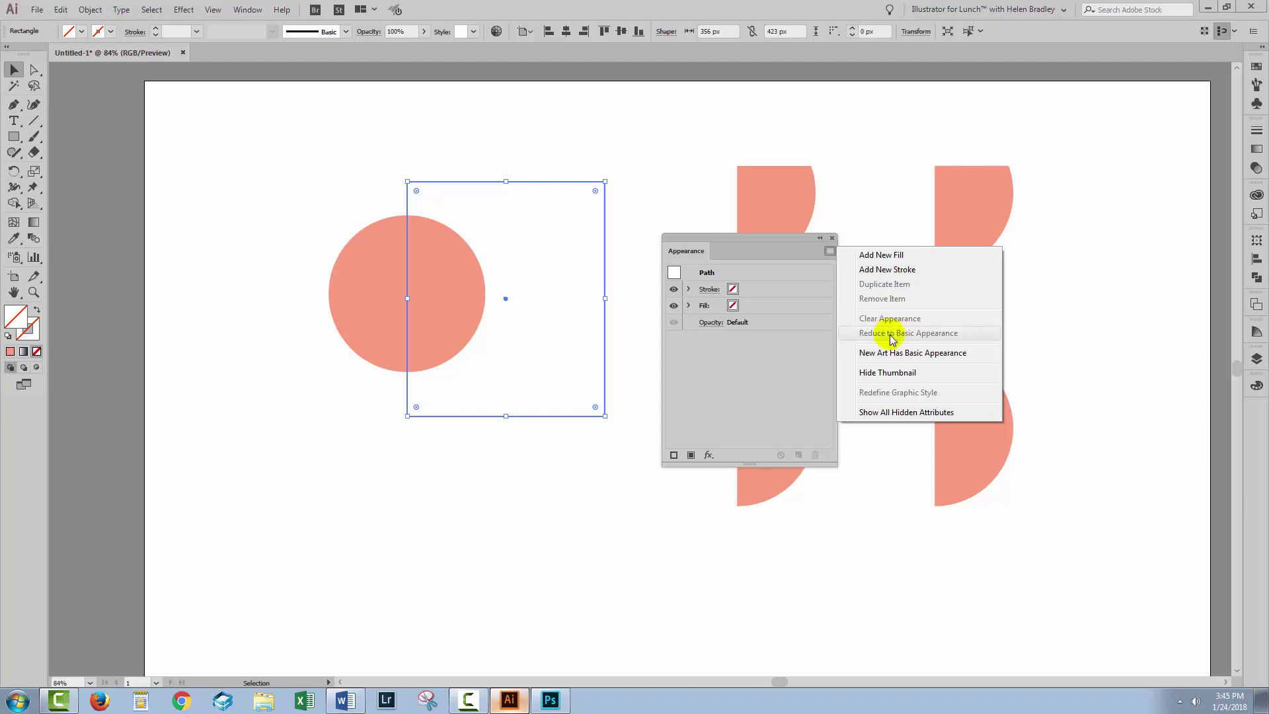
Step: Dismiss the Appearance menu and deselect the rectangle so the panel shows No Selection
left_click(569, 537)
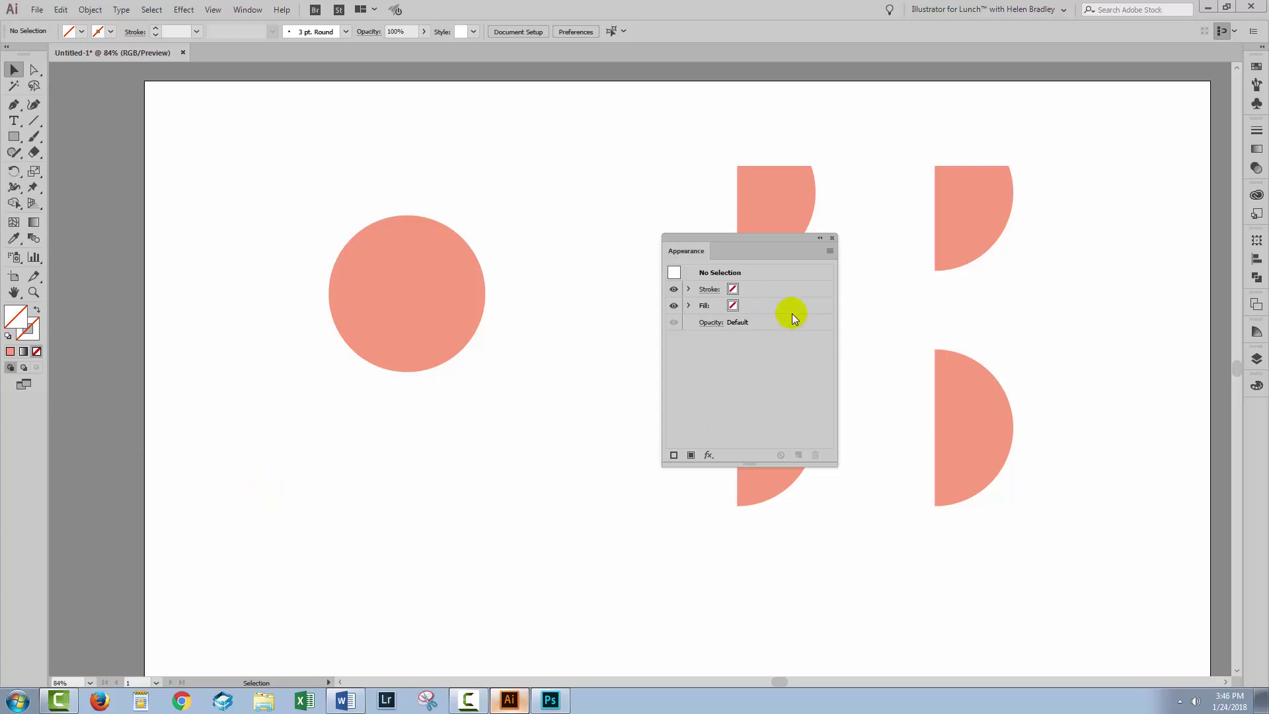
Step: Move the Appearance panel aside and close it
left_click_drag(781, 239, 1065, 406)
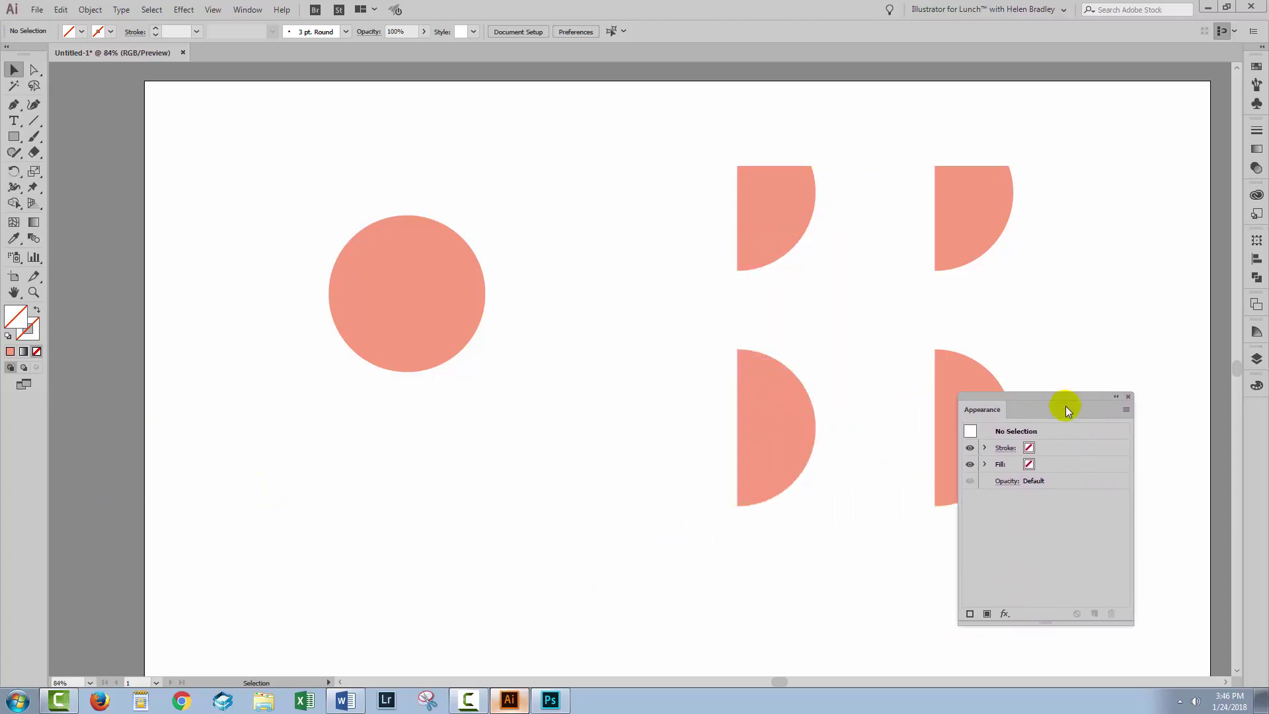
left_click(1128, 396)
left_click(531, 625)
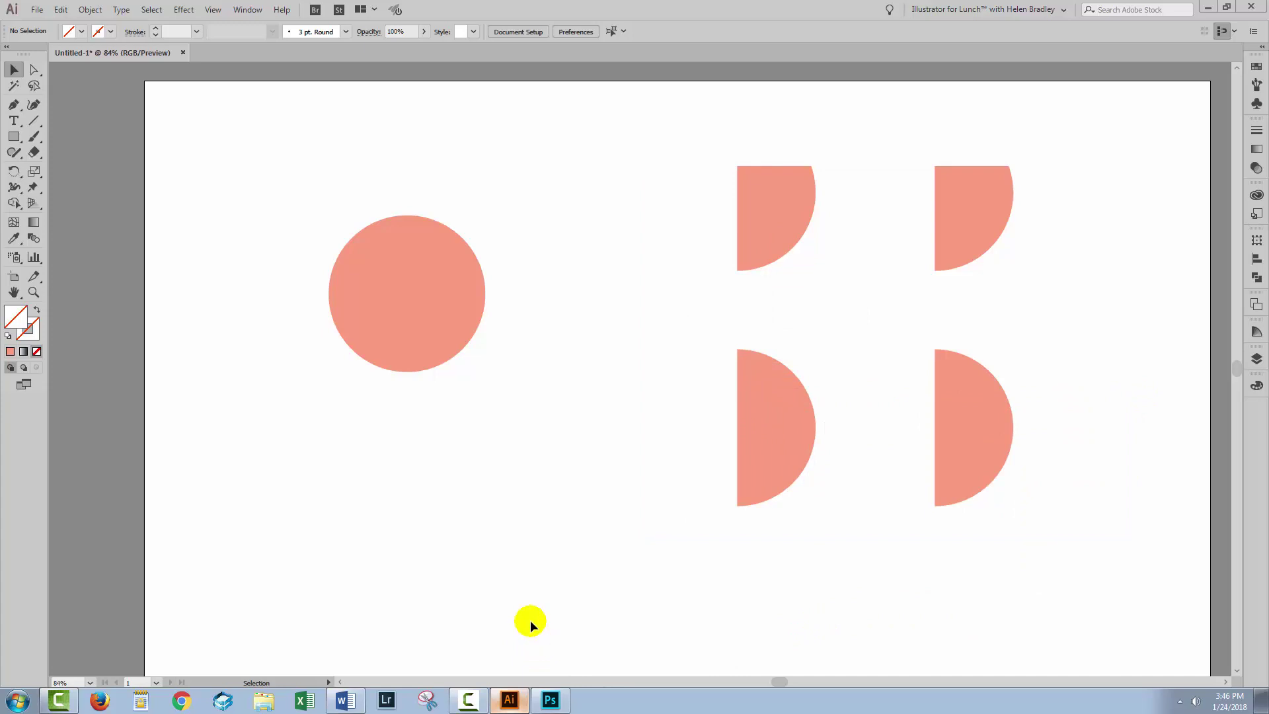